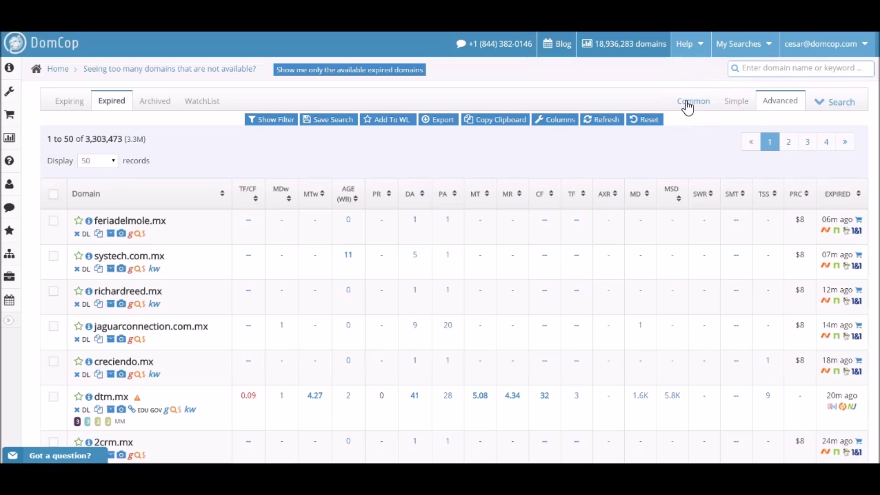
- Add a minimum Majestic TF/CF ratio of 1 in the advanced filters and run the search
{"action": "left_click", "coordinate": [776, 102]}
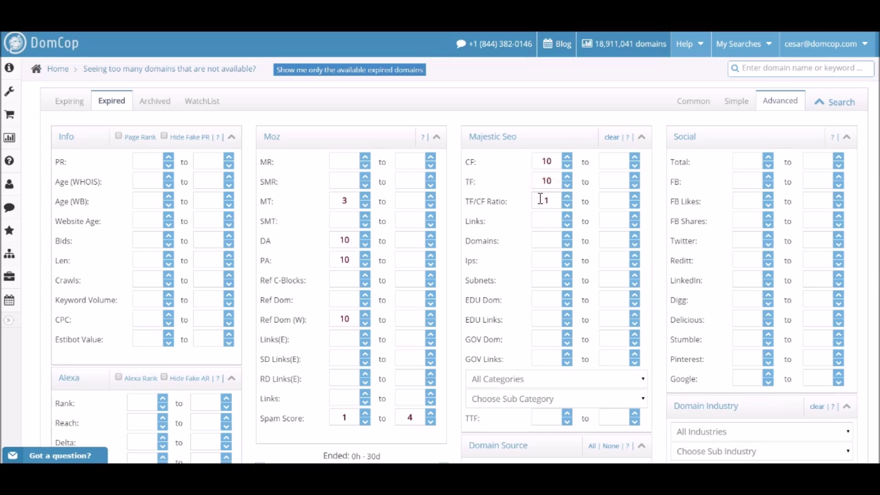
{"action": "left_click", "coordinate": [543, 200]}
{"action": "type", "text": "1"}
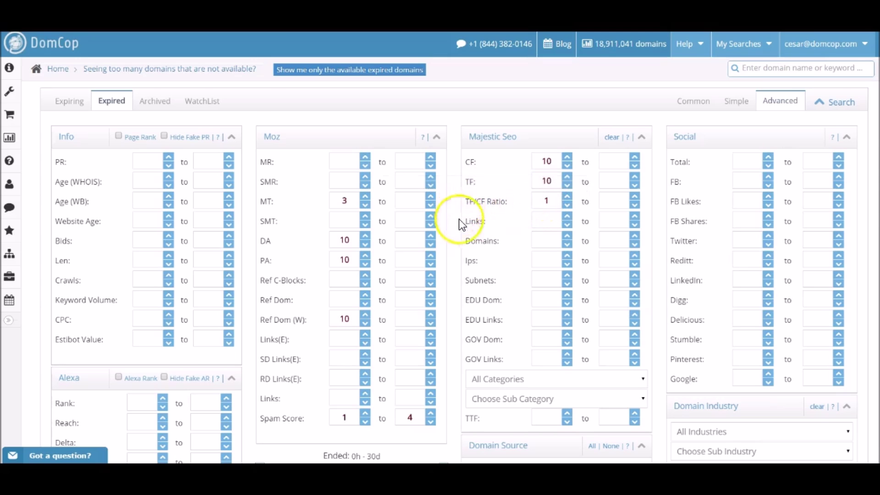
{"action": "scroll", "coordinate": [471, 244], "scroll_direction": "down", "scroll_amount": 2}
{"action": "scroll", "coordinate": [471, 244], "scroll_direction": "down", "scroll_amount": 3}
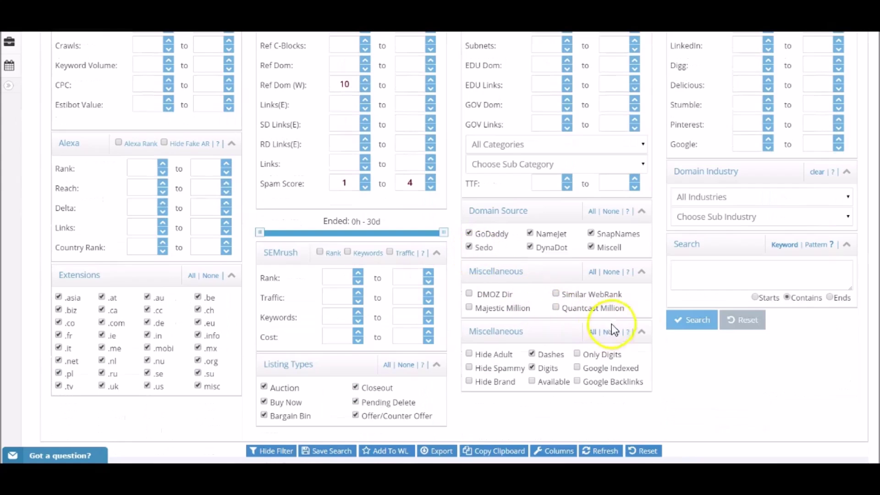
{"action": "left_click", "coordinate": [685, 322]}
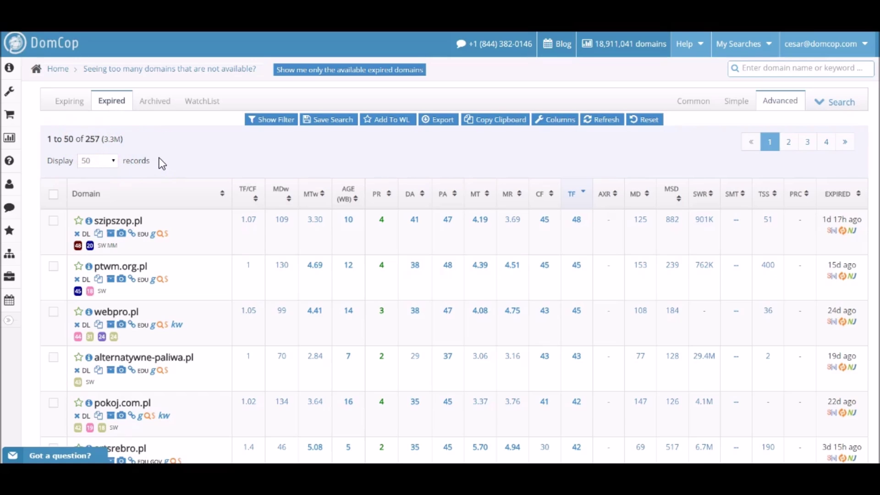
- Show only the 19 available domains sorted by TF, then open linkmeallover.ca's Wayback history
{"action": "left_click", "coordinate": [362, 72]}
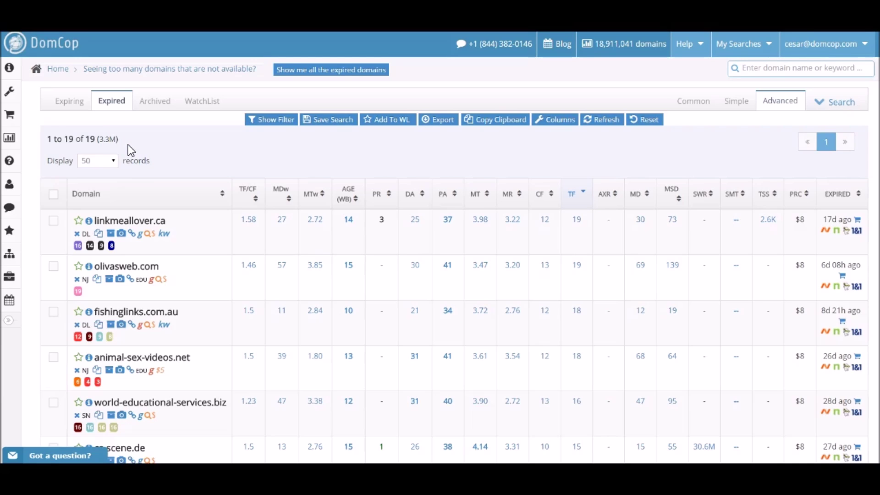
{"action": "left_click", "coordinate": [576, 197]}
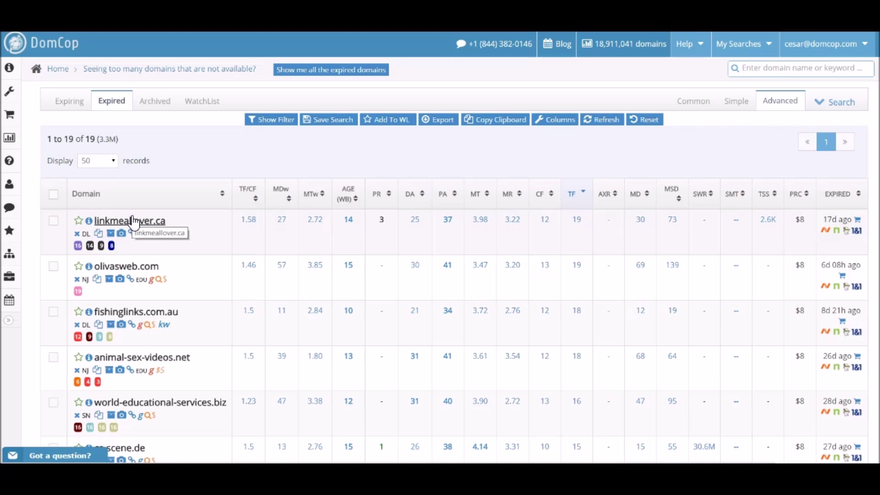
{"action": "left_click", "coordinate": [112, 232]}
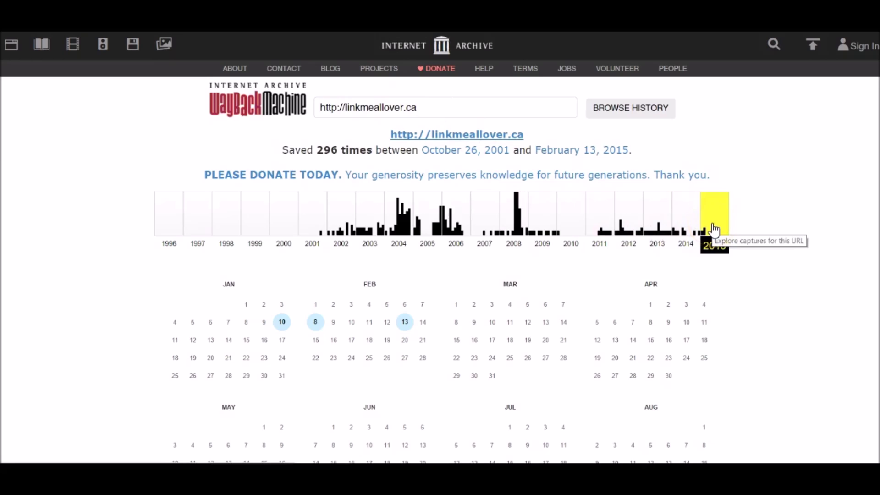
{"action": "mouse_move", "coordinate": [405, 325]}
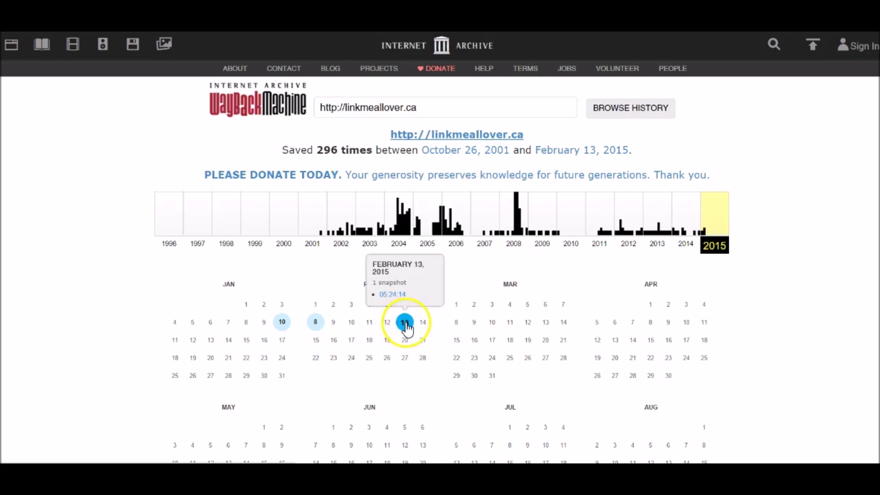
{"action": "left_click", "coordinate": [406, 325]}
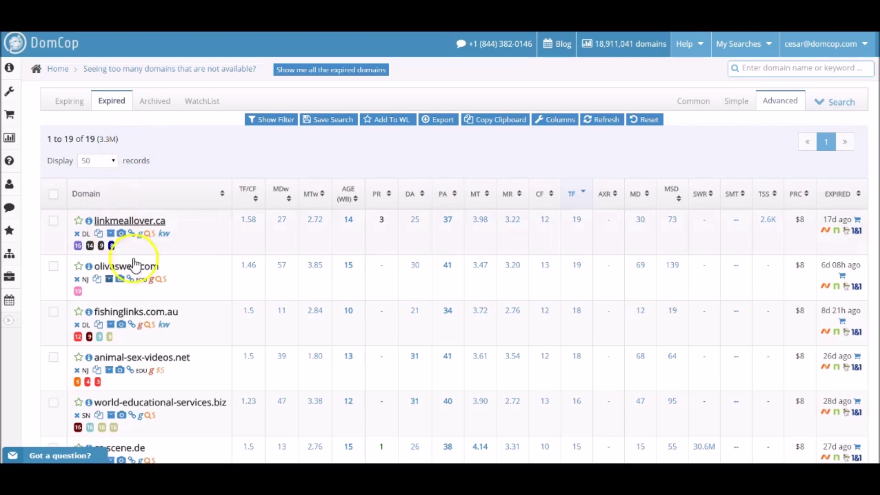
{"action": "left_click", "coordinate": [110, 281]}
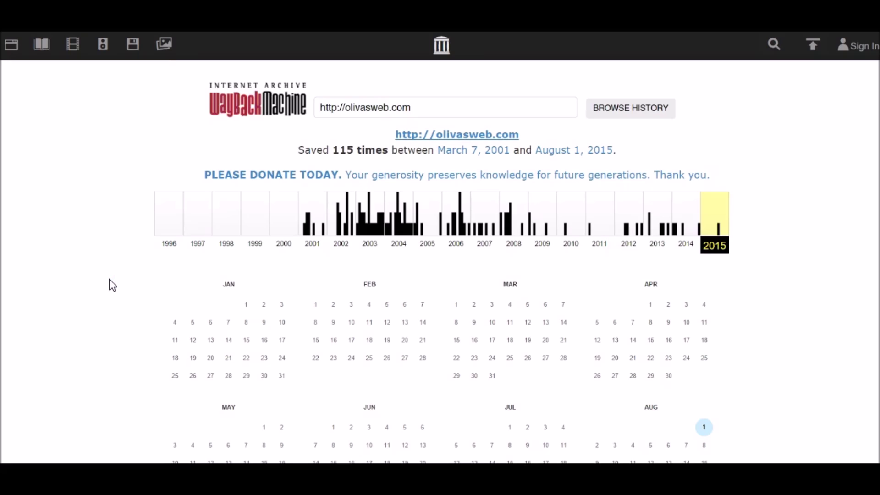
- View olivasweb.com's November 28, 2001 snapshot, then return to its 2001 capture calendar
{"action": "left_click", "coordinate": [310, 223]}
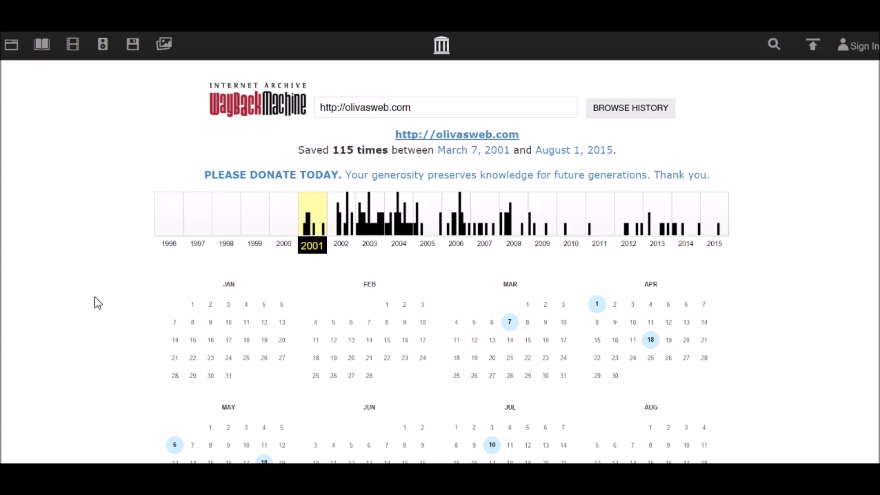
{"action": "scroll", "coordinate": [95, 302], "scroll_direction": "down", "scroll_amount": 3}
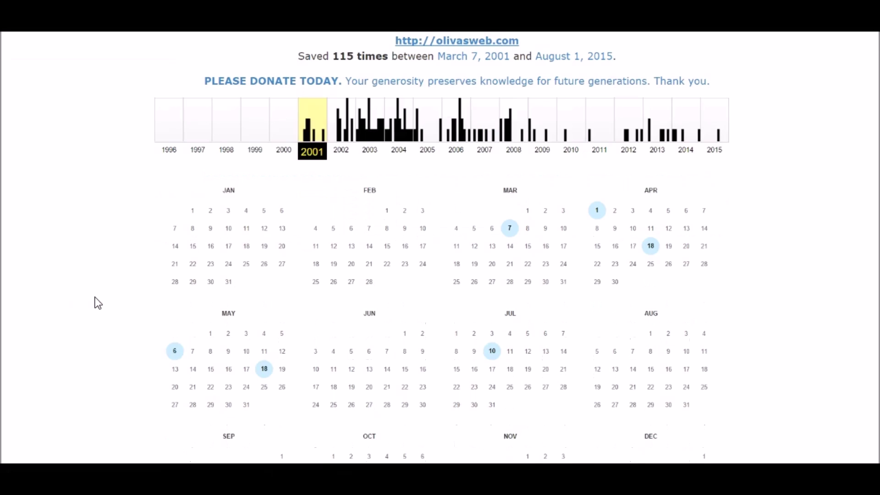
{"action": "left_click", "coordinate": [256, 345]}
{"action": "scroll", "coordinate": [374, 342], "scroll_direction": "down", "scroll_amount": 3}
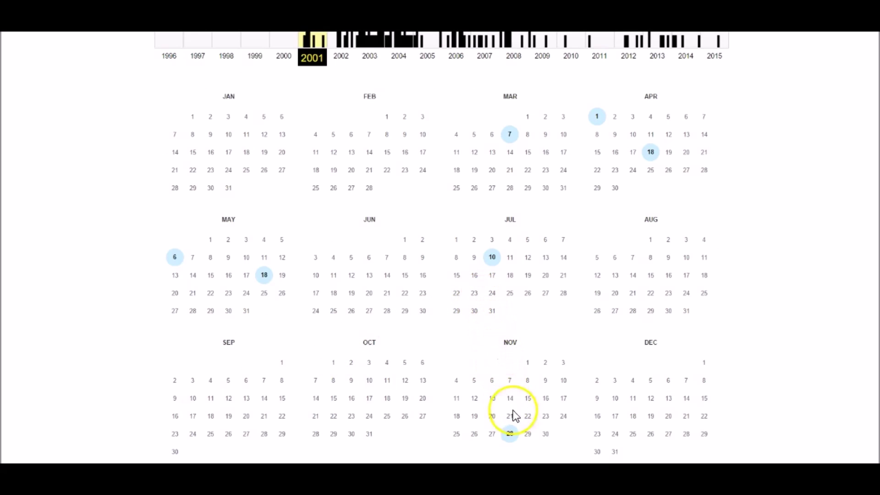
{"action": "left_click", "coordinate": [510, 434]}
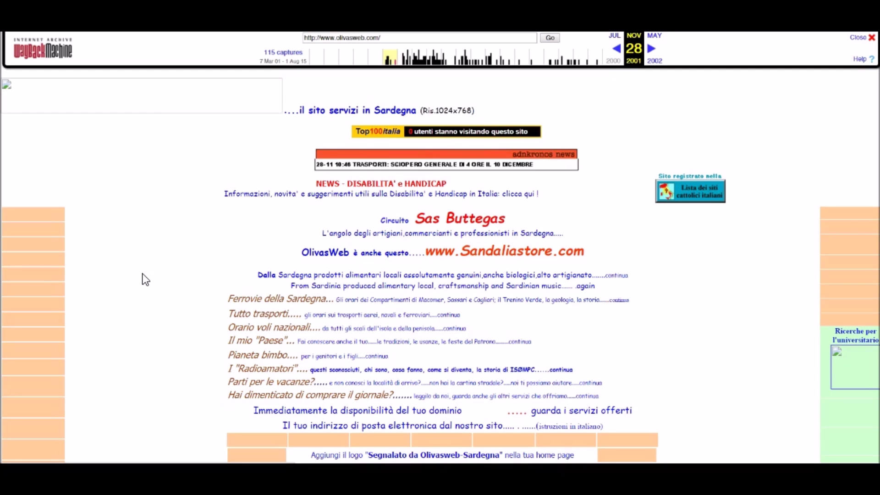
{"action": "scroll", "coordinate": [143, 274], "scroll_direction": "down", "scroll_amount": 4}
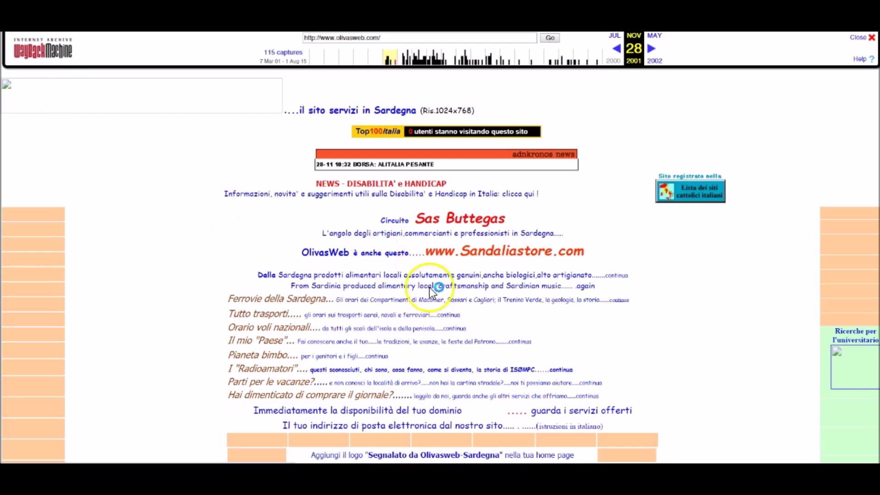
{"action": "key", "text": "alt+Left"}
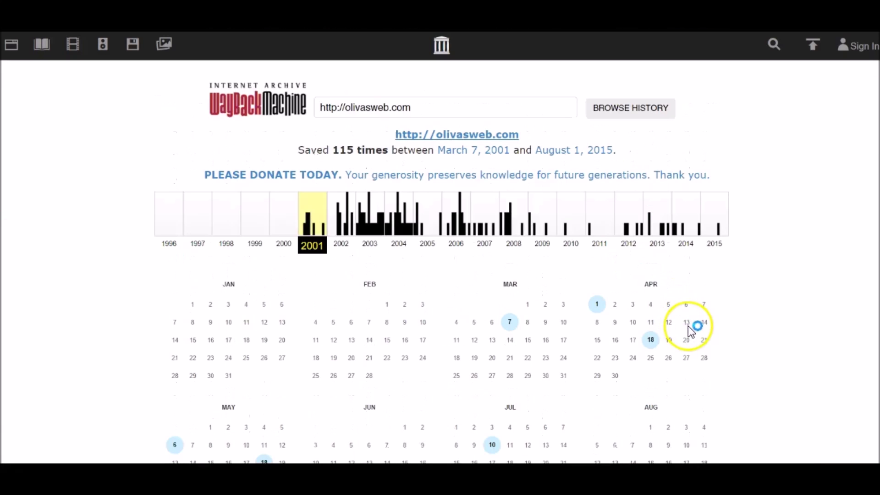
- Open olivasweb.com's August 1, 2015 snapshot from the 2015 captures
{"action": "left_click", "coordinate": [706, 252]}
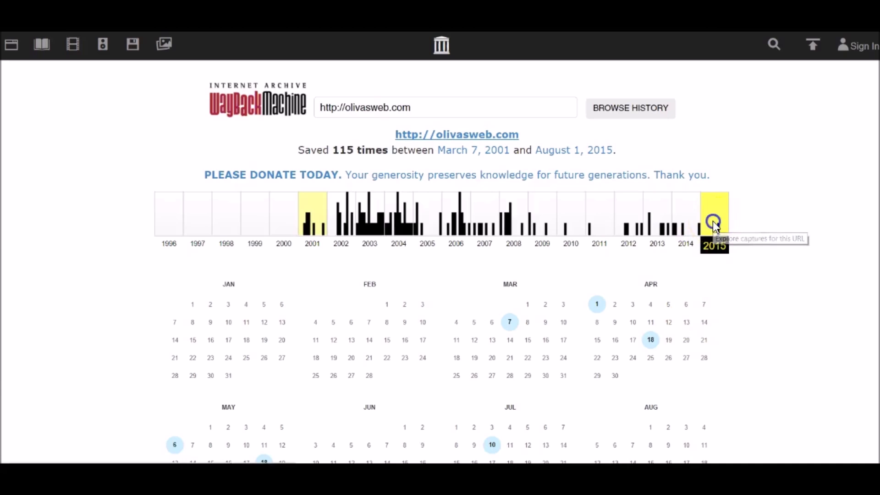
{"action": "scroll", "coordinate": [694, 359], "scroll_direction": "down", "scroll_amount": 4}
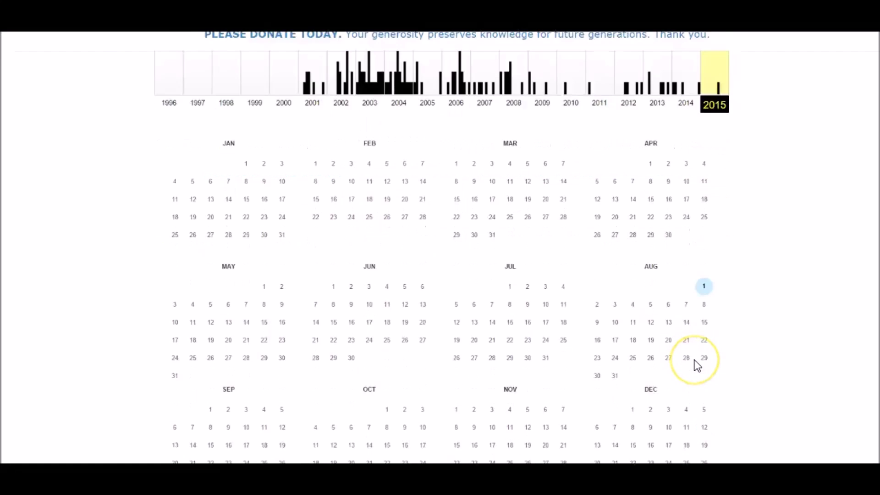
{"action": "scroll", "coordinate": [697, 365], "scroll_direction": "up", "scroll_amount": 2}
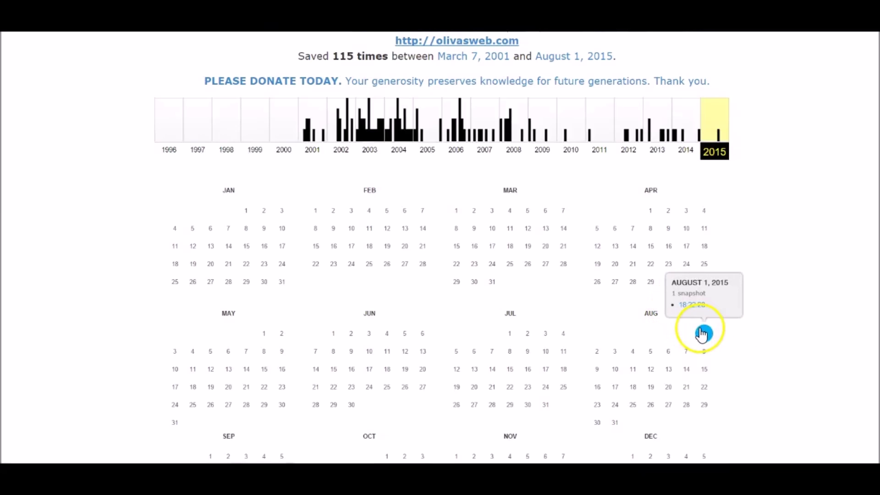
{"action": "left_click", "coordinate": [704, 333]}
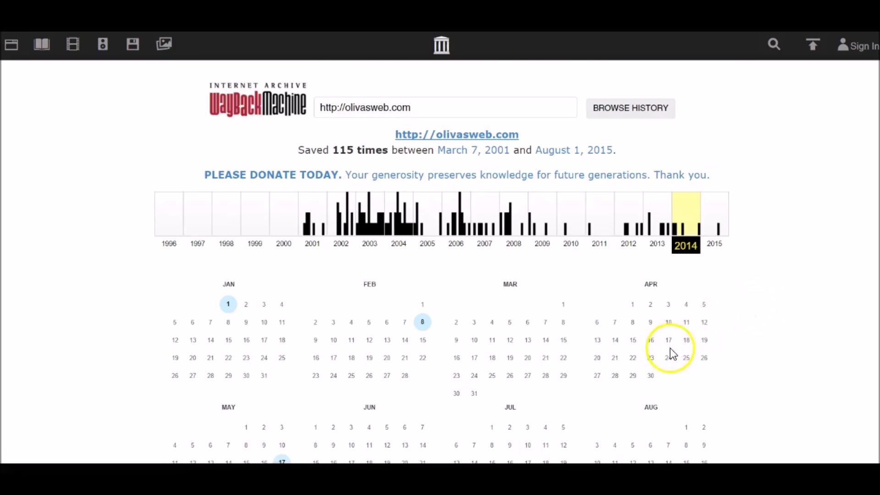
{"action": "scroll", "coordinate": [663, 350], "scroll_direction": "down", "scroll_amount": 2}
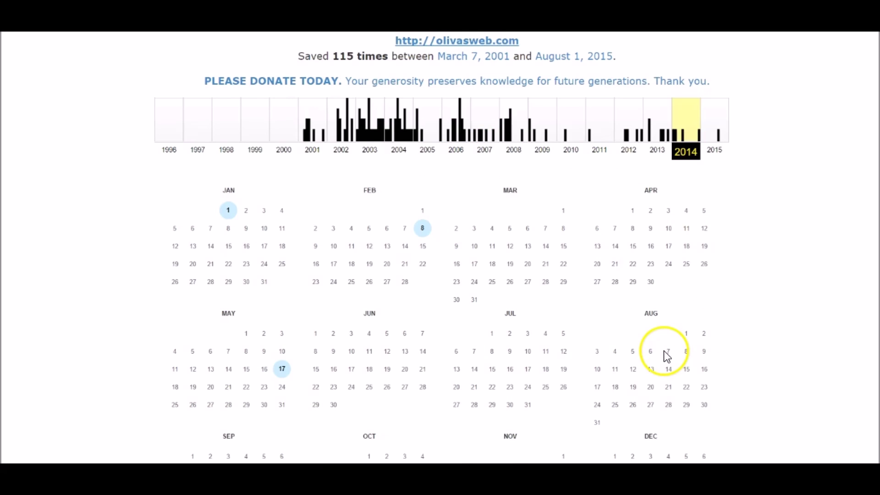
- Open the February 8, 2014 olivasweb.com snapshot and scroll through its blog posts
{"action": "left_click", "coordinate": [423, 229]}
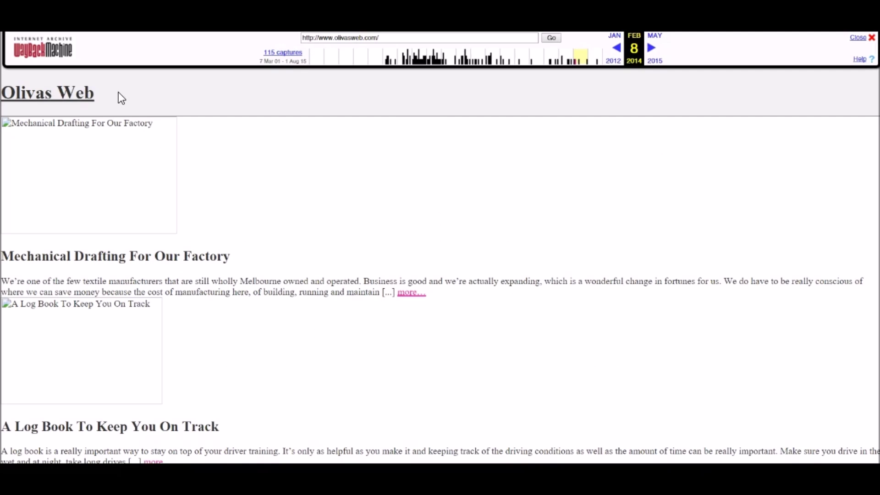
{"action": "scroll", "coordinate": [146, 135], "scroll_direction": "down", "scroll_amount": 5}
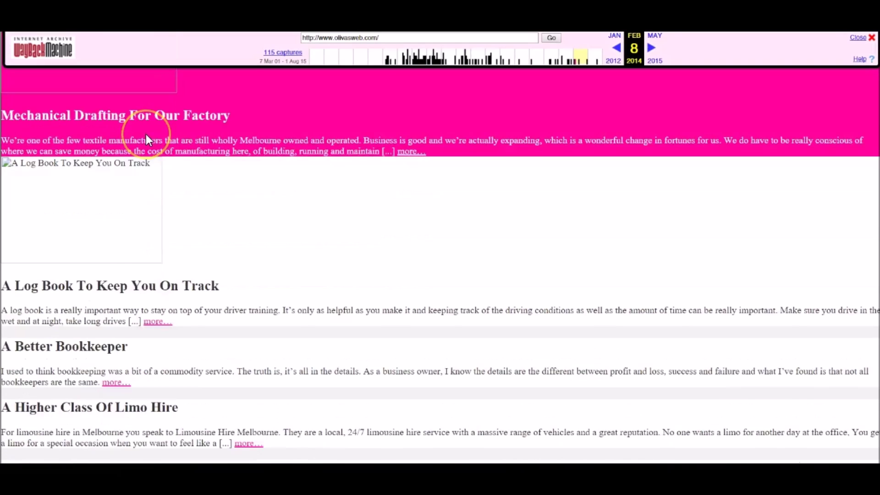
{"action": "scroll", "coordinate": [145, 136], "scroll_direction": "down", "scroll_amount": 4}
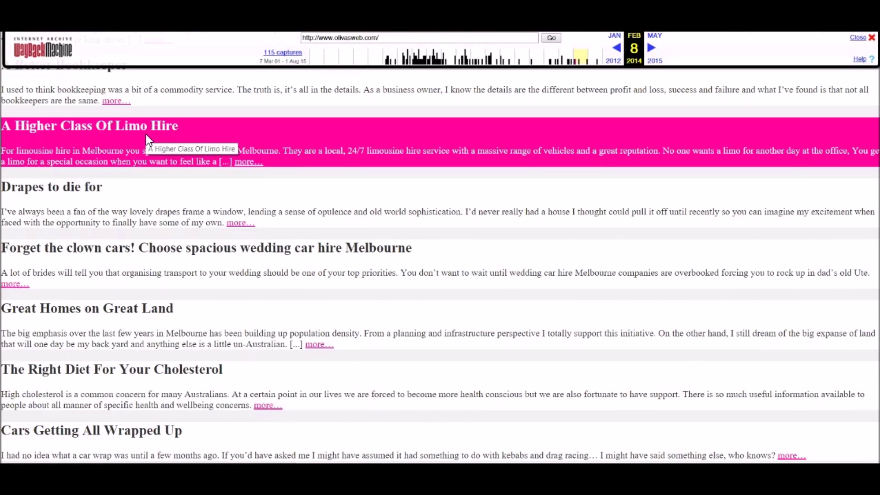
{"action": "scroll", "coordinate": [146, 134], "scroll_direction": "down", "scroll_amount": 2}
{"action": "scroll", "coordinate": [145, 133], "scroll_direction": "down", "scroll_amount": 5}
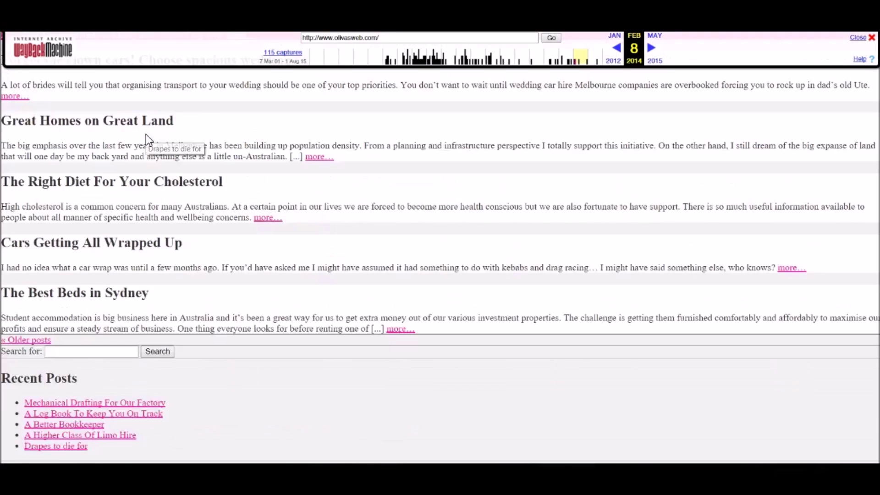
{"action": "scroll", "coordinate": [147, 134], "scroll_direction": "down", "scroll_amount": 2}
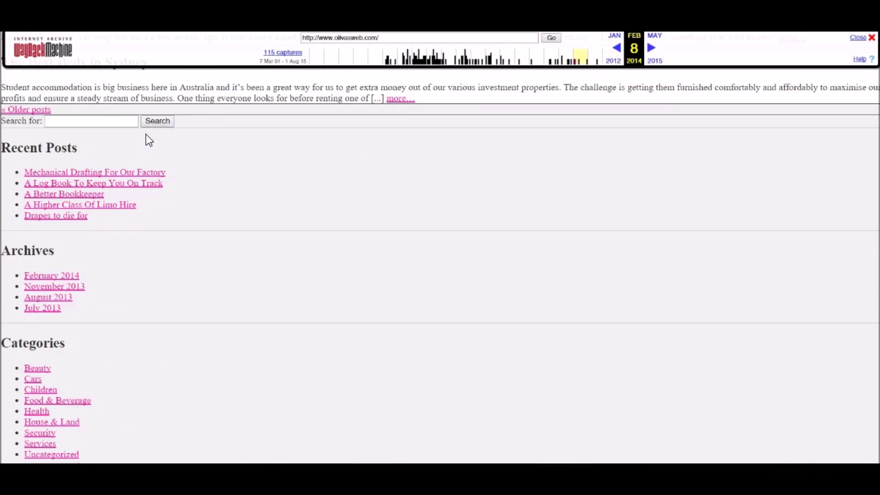
{"action": "scroll", "coordinate": [145, 134], "scroll_direction": "up", "scroll_amount": 3}
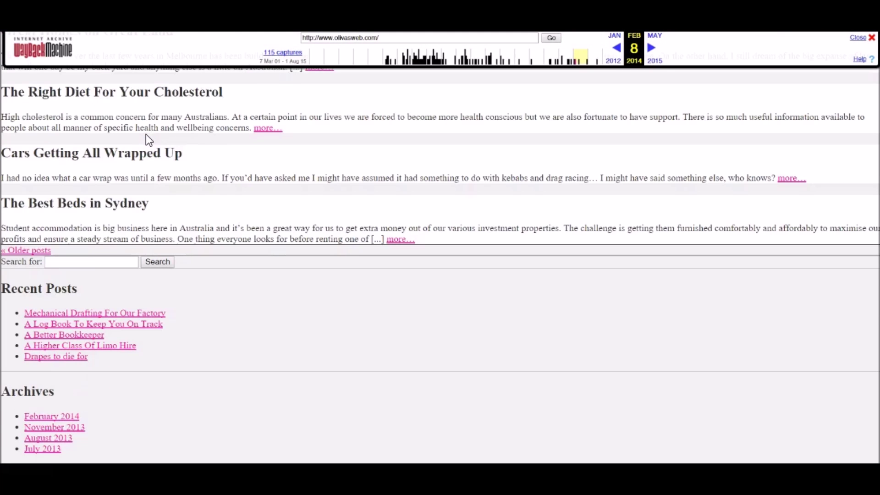
{"action": "scroll", "coordinate": [145, 133], "scroll_direction": "up", "scroll_amount": 3}
{"action": "scroll", "coordinate": [146, 134], "scroll_direction": "up", "scroll_amount": 1}
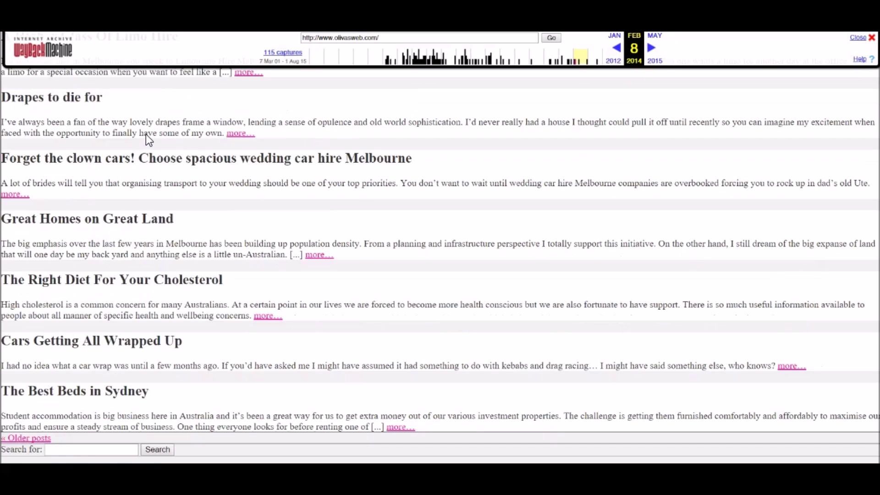
{"action": "scroll", "coordinate": [146, 133], "scroll_direction": "up", "scroll_amount": 1}
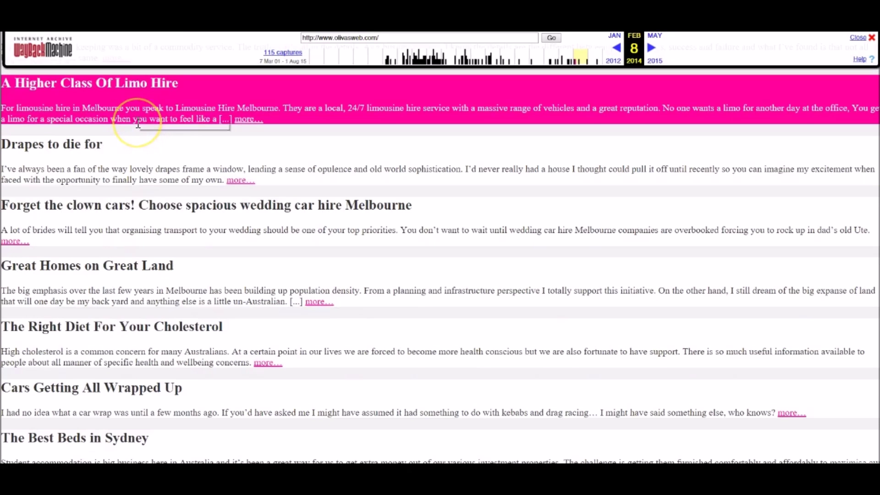
{"action": "scroll", "coordinate": [137, 123], "scroll_direction": "up", "scroll_amount": 10}
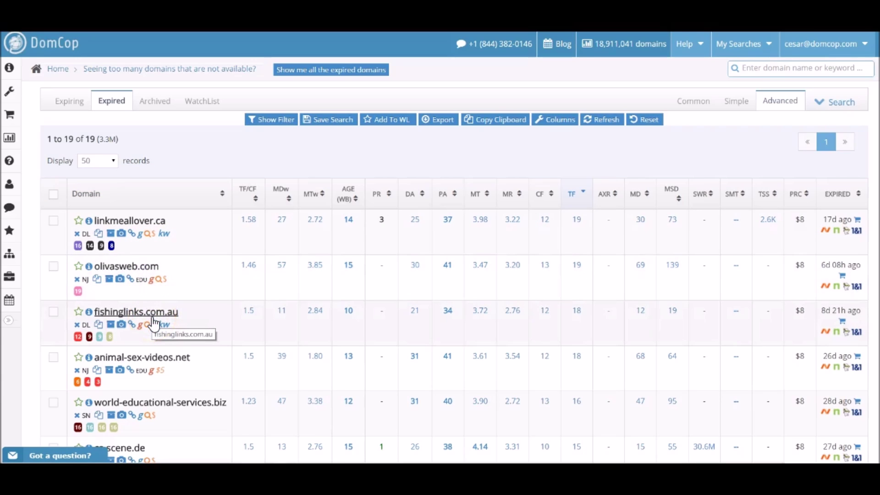
- Back in the DomCop results, scroll down to ccmanet.ca and open its Wayback history
{"action": "left_click", "coordinate": [170, 360]}
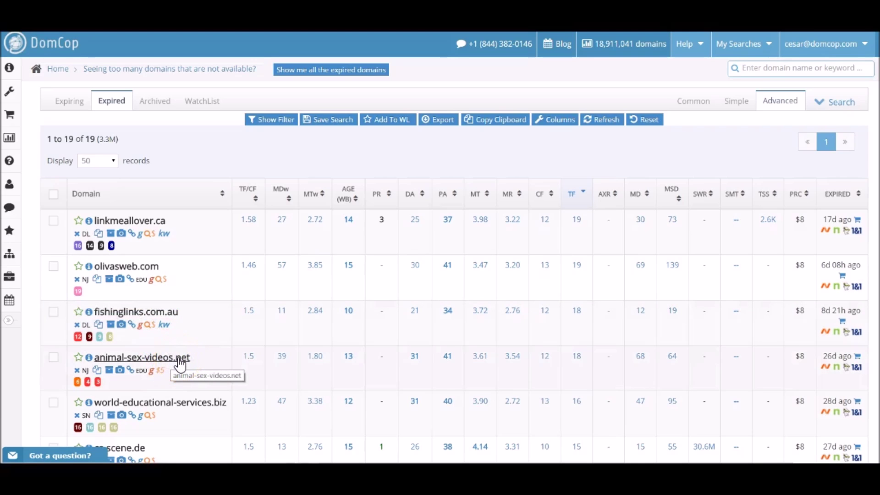
{"action": "left_click", "coordinate": [213, 363]}
{"action": "scroll", "coordinate": [213, 364], "scroll_direction": "down", "scroll_amount": 2}
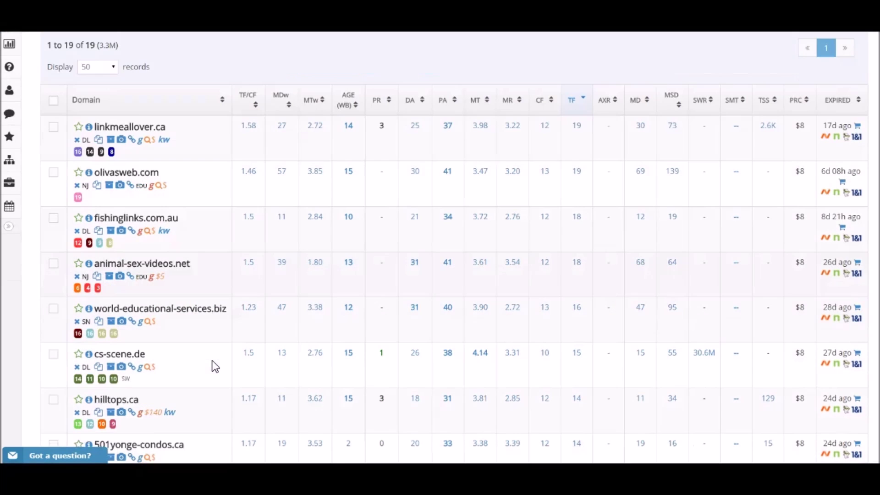
{"action": "scroll", "coordinate": [214, 366], "scroll_direction": "down", "scroll_amount": 2}
{"action": "scroll", "coordinate": [213, 364], "scroll_direction": "down", "scroll_amount": 3}
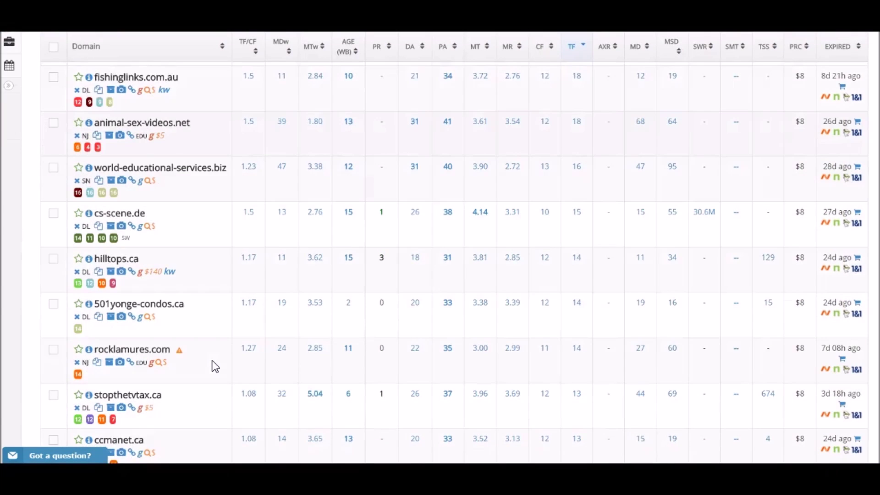
{"action": "left_click", "coordinate": [143, 347]}
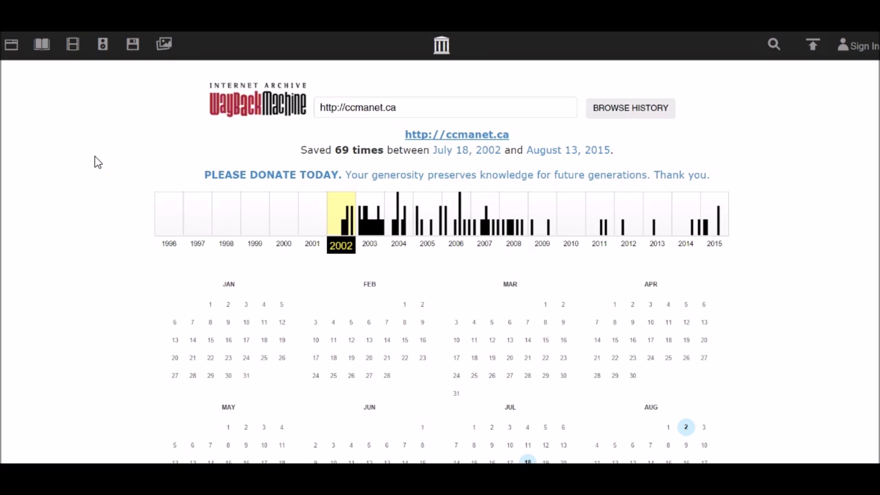
- Open ccmanet.ca's earliest 2002 snapshot, the Canadian Circulation Management Association page
{"action": "left_click", "coordinate": [343, 225]}
{"action": "scroll", "coordinate": [381, 351], "scroll_direction": "down", "scroll_amount": 2}
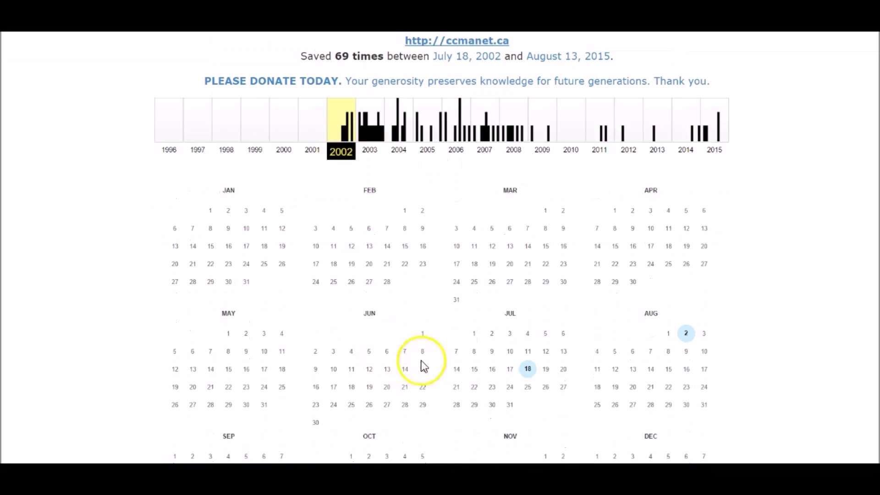
{"action": "scroll", "coordinate": [468, 360], "scroll_direction": "down", "scroll_amount": 1}
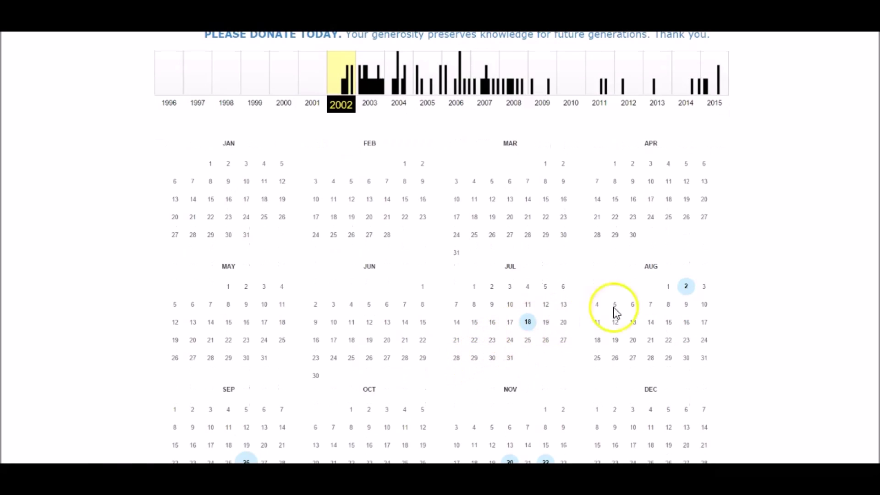
{"action": "left_click", "coordinate": [529, 323]}
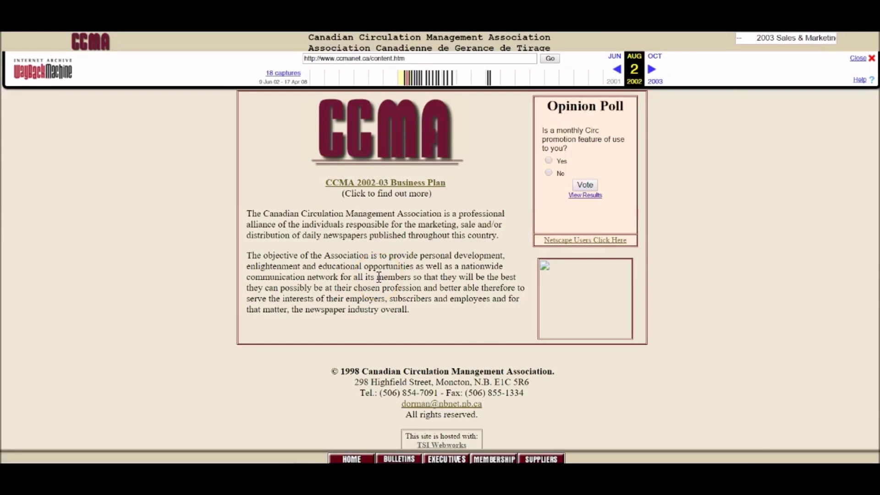
{"action": "scroll", "coordinate": [378, 278], "scroll_direction": "down", "scroll_amount": 1}
{"action": "scroll", "coordinate": [379, 278], "scroll_direction": "up", "scroll_amount": 1}
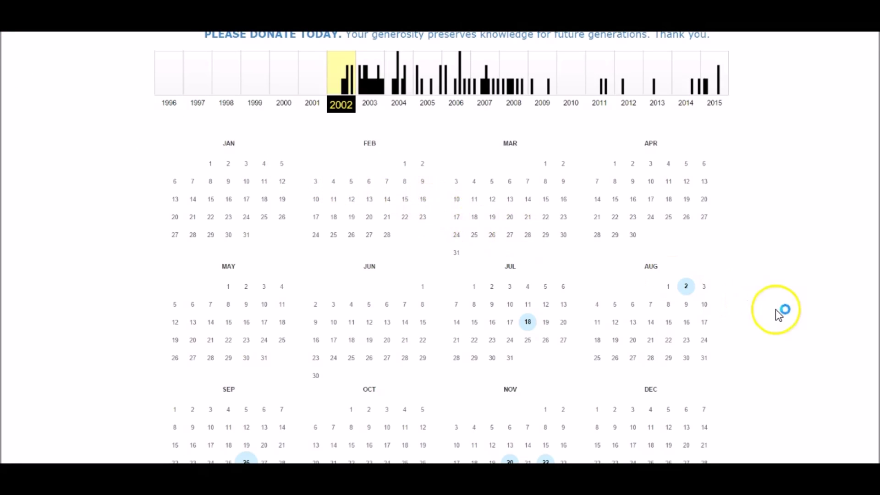
- Try opening ccmanet.ca's August 13, 2015 snapshot from the 2015 captures
{"action": "scroll", "coordinate": [780, 310], "scroll_direction": "up", "scroll_amount": 3}
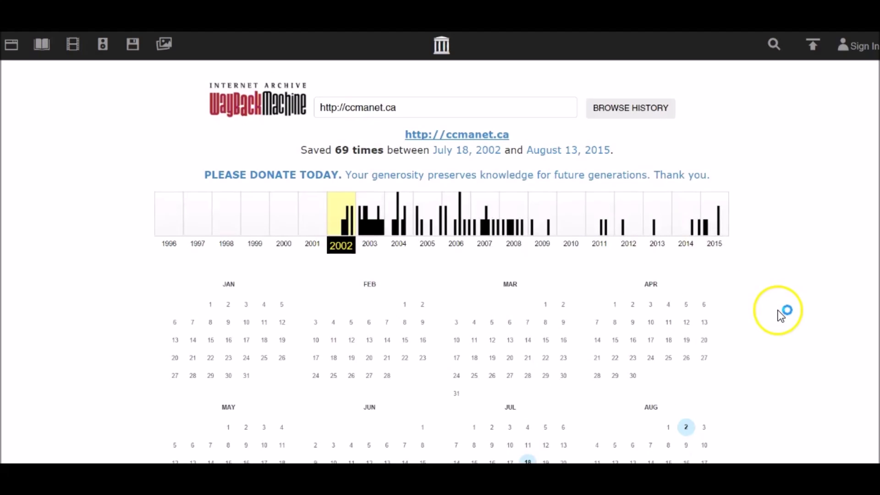
{"action": "left_click", "coordinate": [717, 232]}
{"action": "scroll", "coordinate": [761, 344], "scroll_direction": "down", "scroll_amount": 2}
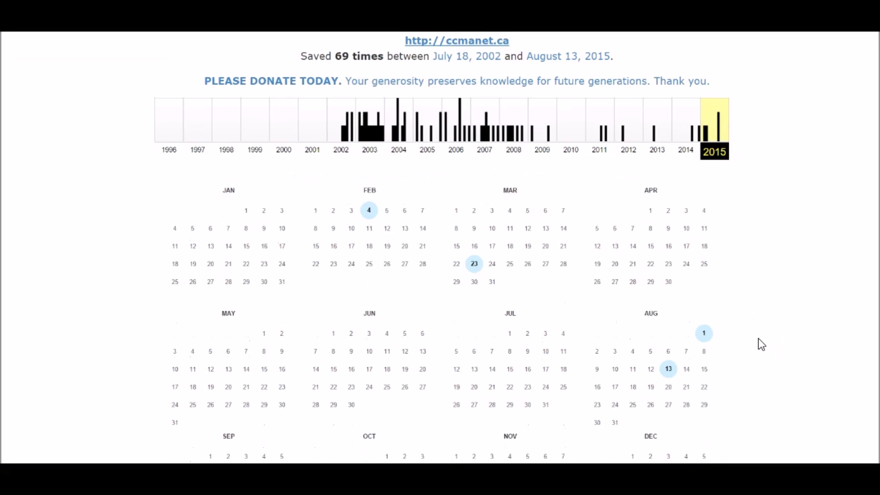
{"action": "scroll", "coordinate": [735, 344], "scroll_direction": "down", "scroll_amount": 1}
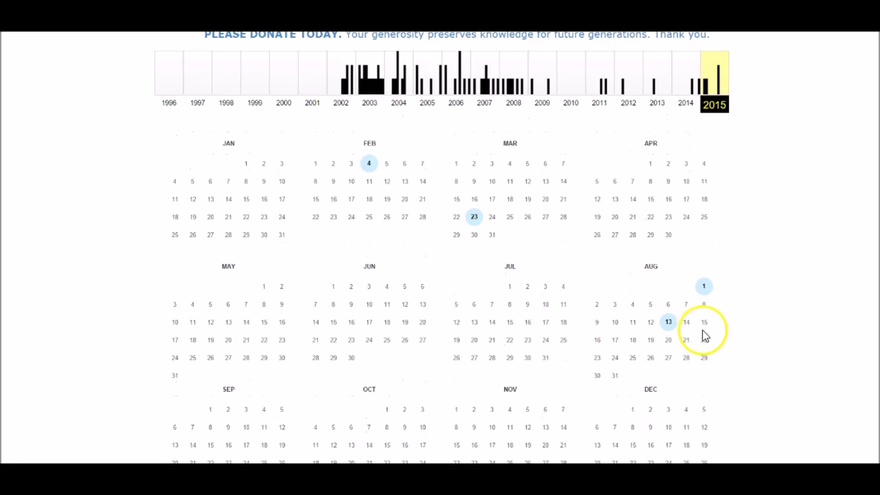
{"action": "left_click", "coordinate": [669, 322]}
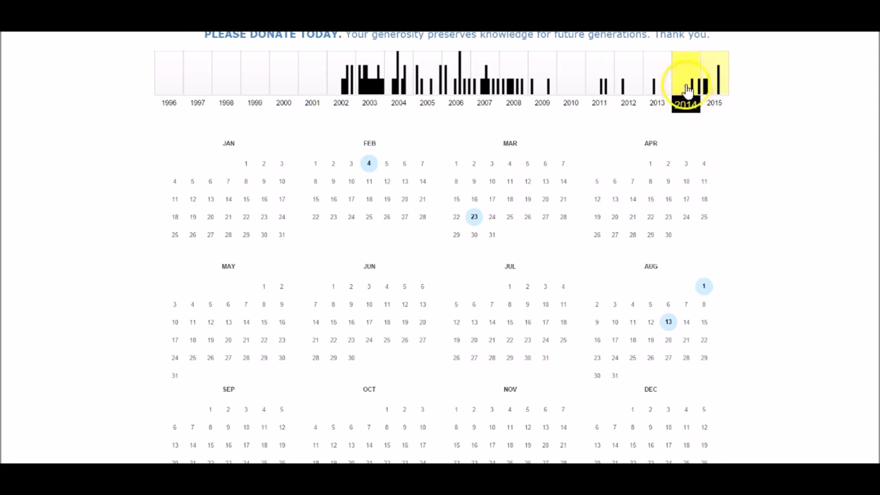
- Try a 2014 capture, then return to the calendar and open the May 31, 2013 snapshot
{"action": "left_click", "coordinate": [686, 74]}
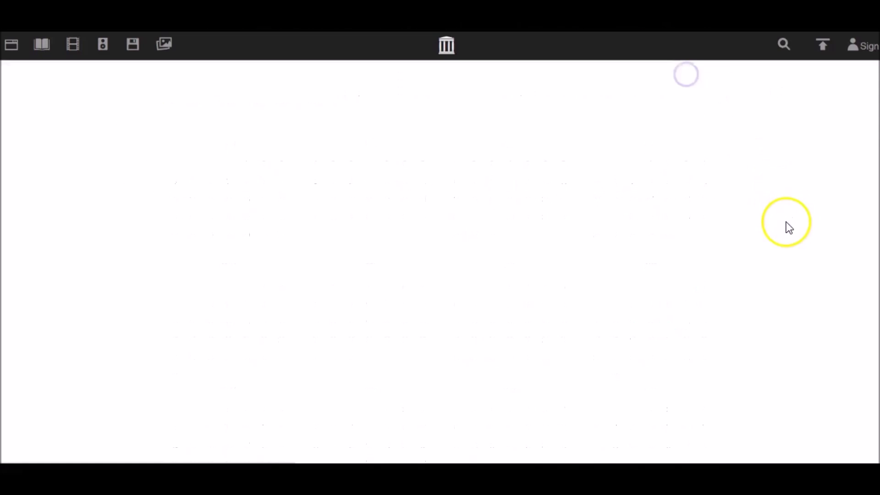
{"action": "scroll", "coordinate": [503, 293], "scroll_direction": "down", "scroll_amount": 5}
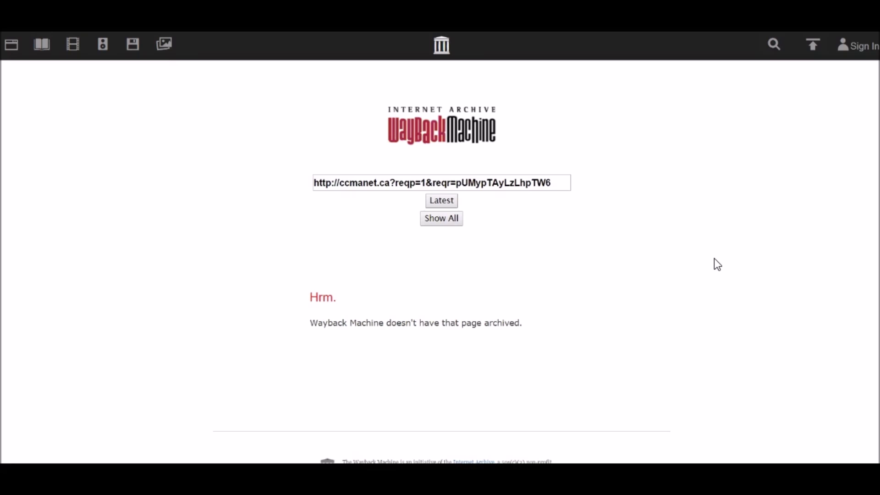
{"action": "left_click", "coordinate": [42, 44]}
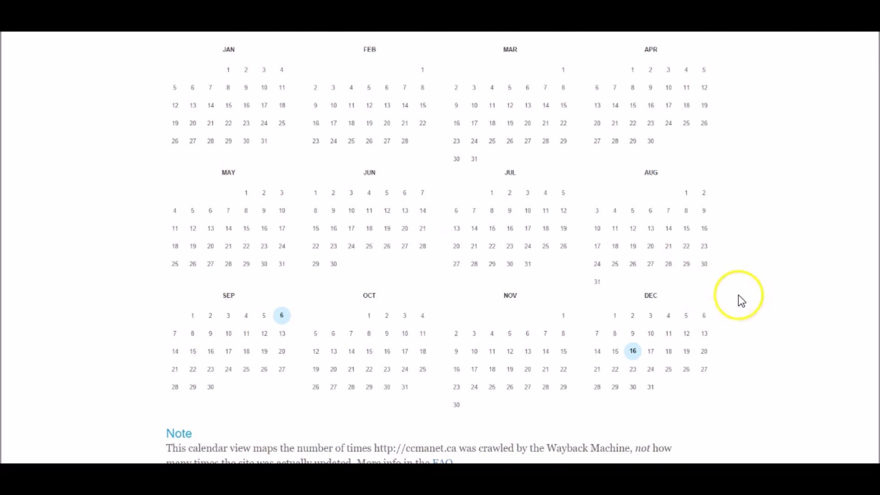
{"action": "scroll", "coordinate": [738, 298], "scroll_direction": "up", "scroll_amount": 5}
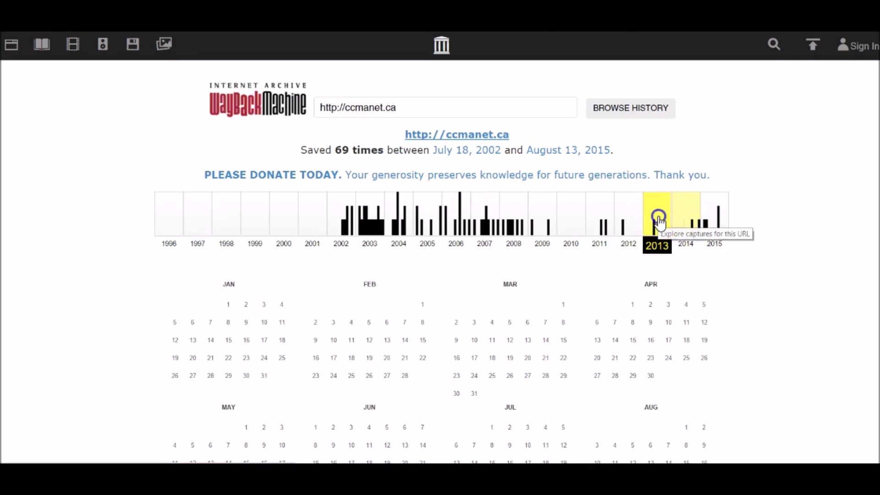
{"action": "left_click", "coordinate": [657, 217]}
{"action": "scroll", "coordinate": [752, 345], "scroll_direction": "down", "scroll_amount": 4}
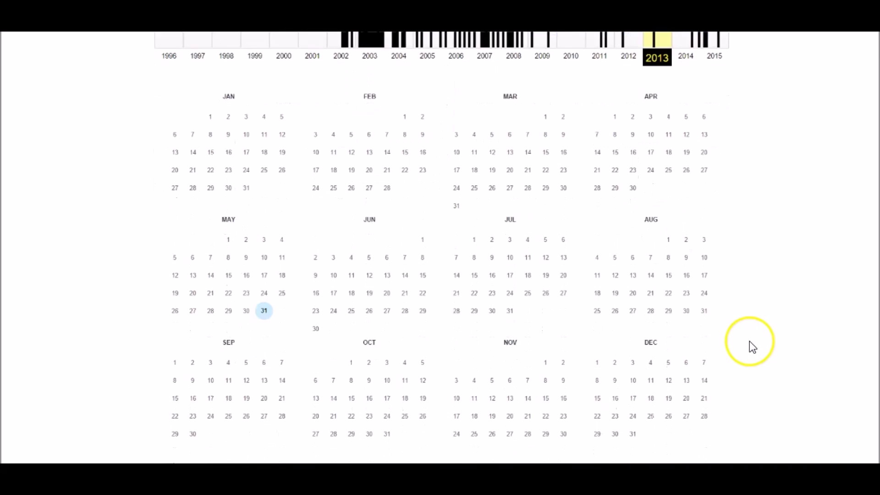
{"action": "left_click", "coordinate": [264, 313]}
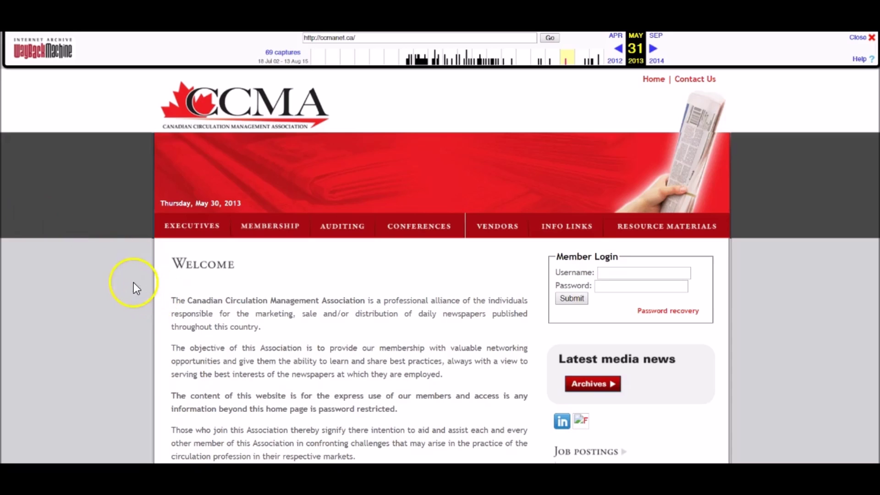
- Scroll through the May 31, 2013 CCMA welcome page and back to the top
{"action": "scroll", "coordinate": [133, 289], "scroll_direction": "down", "scroll_amount": 4}
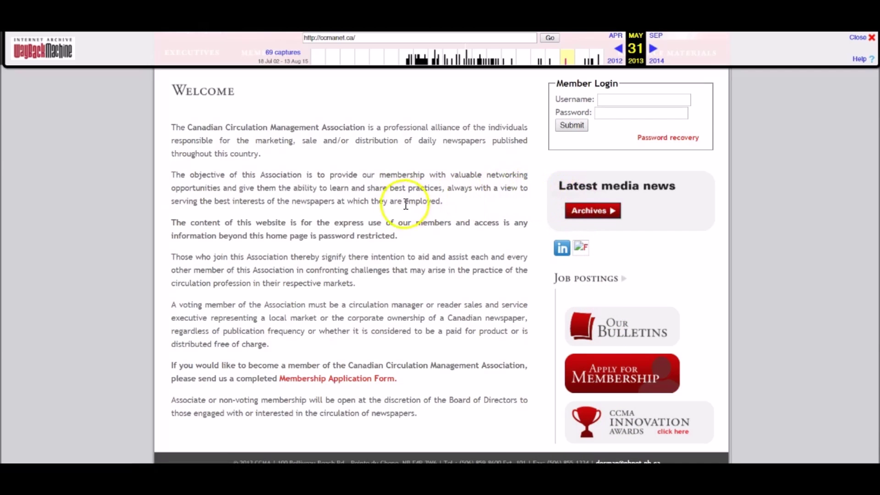
{"action": "scroll", "coordinate": [394, 289], "scroll_direction": "up", "scroll_amount": 4}
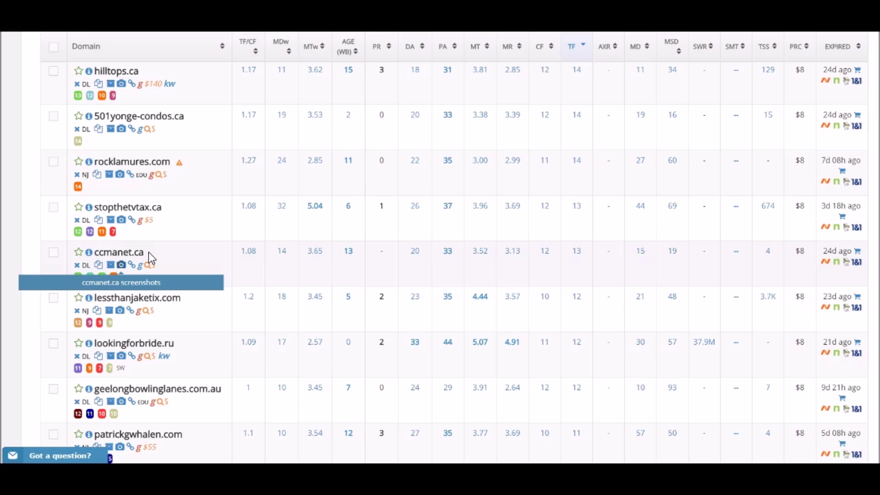
- Open ccmanet.ca's Screenshots.com history, showing captures from Feb 5th, 2015 and Jul 14th, 2012
{"action": "left_click", "coordinate": [122, 264]}
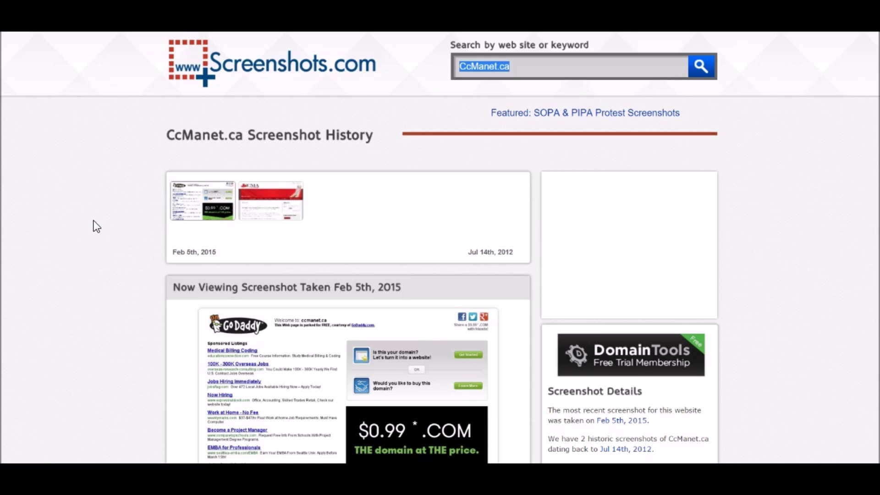
- Enlarge the Jul 14th, 2012 ccmanet.ca screenshot and scroll through the CCMA welcome page
{"action": "scroll", "coordinate": [88, 279], "scroll_direction": "down", "scroll_amount": 3}
{"action": "scroll", "coordinate": [87, 279], "scroll_direction": "up", "scroll_amount": 1}
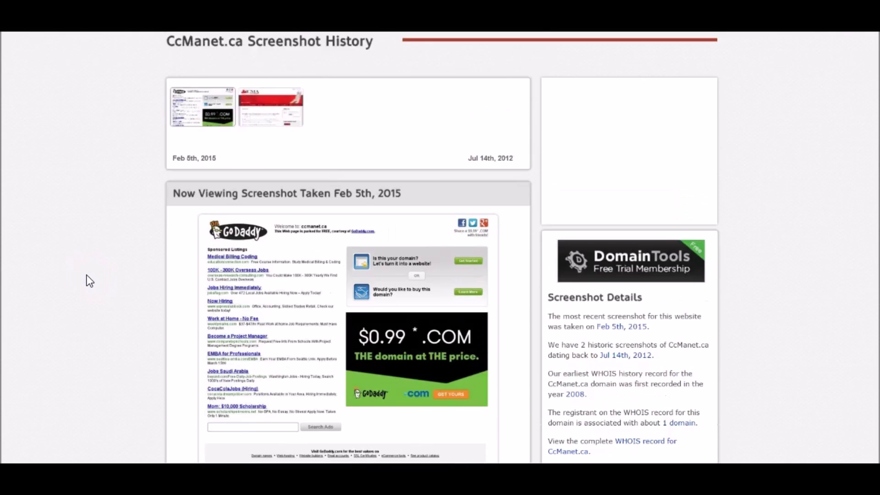
{"action": "scroll", "coordinate": [89, 280], "scroll_direction": "up", "scroll_amount": 1}
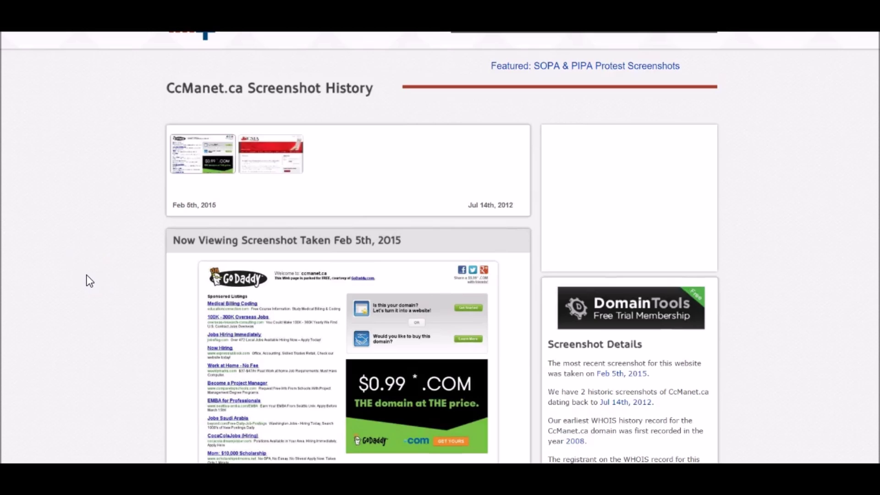
{"action": "left_click", "coordinate": [112, 255]}
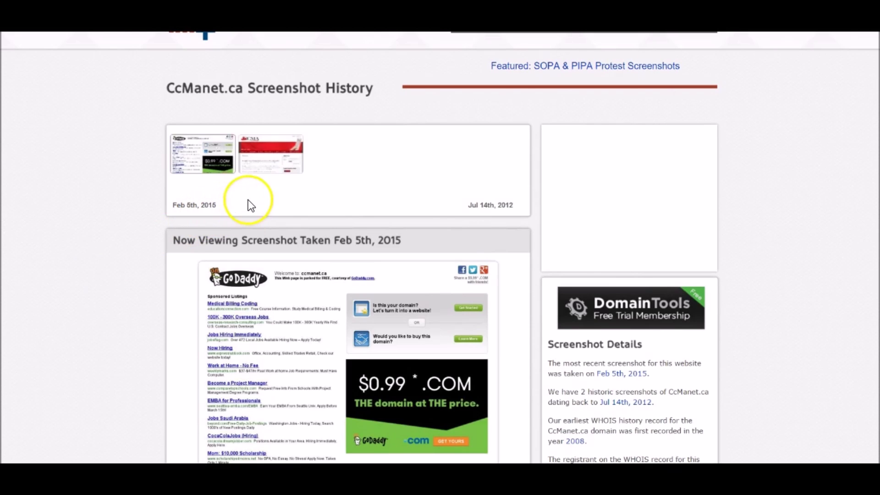
{"action": "left_click", "coordinate": [262, 169]}
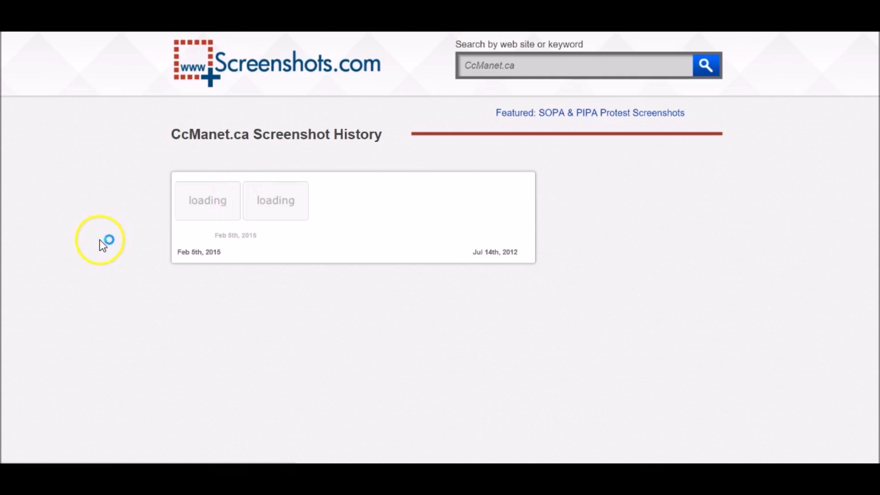
{"action": "scroll", "coordinate": [106, 253], "scroll_direction": "down", "scroll_amount": 1}
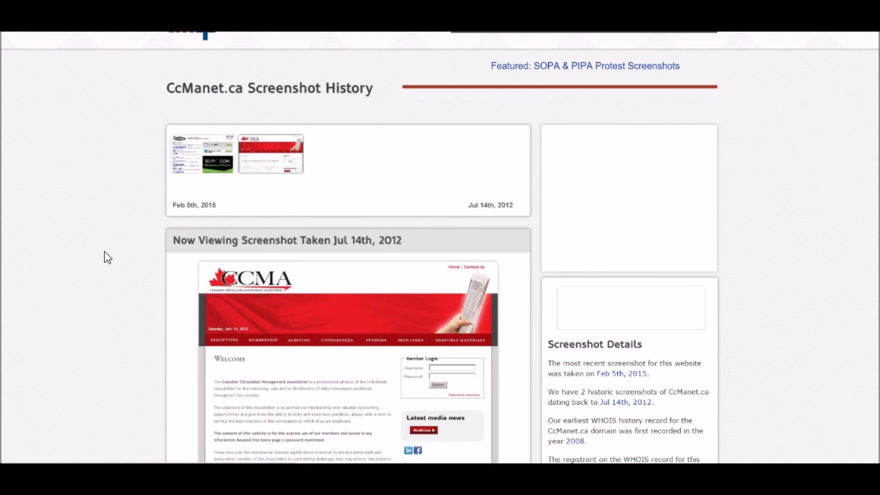
{"action": "scroll", "coordinate": [107, 258], "scroll_direction": "down", "scroll_amount": 2}
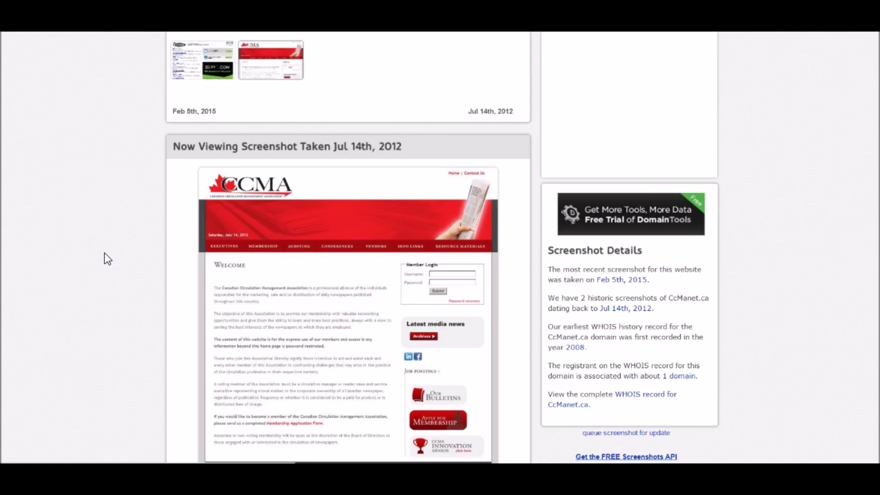
{"action": "scroll", "coordinate": [107, 258], "scroll_direction": "down", "scroll_amount": 1}
{"action": "scroll", "coordinate": [107, 260], "scroll_direction": "down", "scroll_amount": 1}
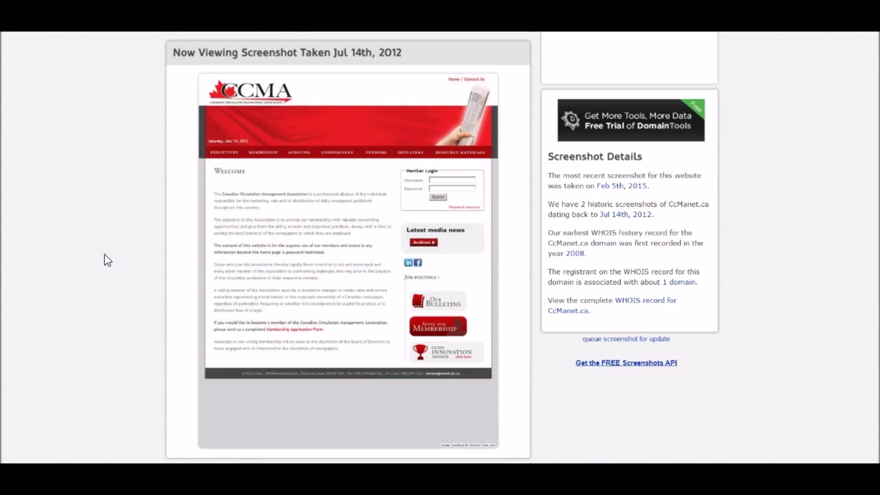
- View the Jul 14th, 2012 CCMA homepage screenshot enlarged, then return to the ccmanet.ca results
{"action": "left_click", "coordinate": [351, 270]}
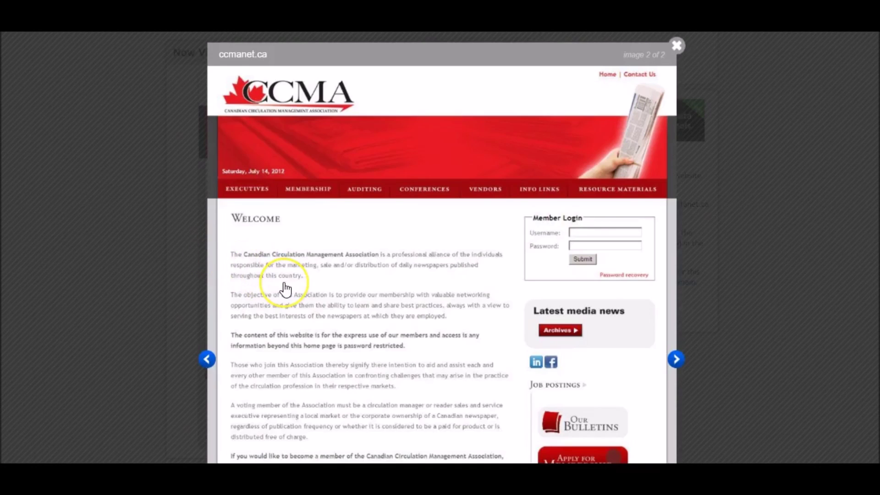
{"action": "scroll", "coordinate": [284, 289], "scroll_direction": "down", "scroll_amount": 1}
{"action": "scroll", "coordinate": [284, 288], "scroll_direction": "down", "scroll_amount": 2}
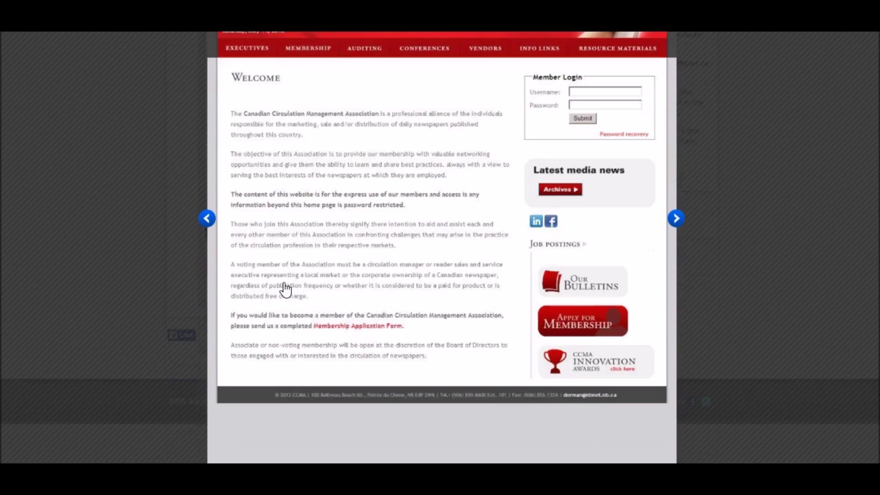
{"action": "scroll", "coordinate": [284, 290], "scroll_direction": "up", "scroll_amount": 4}
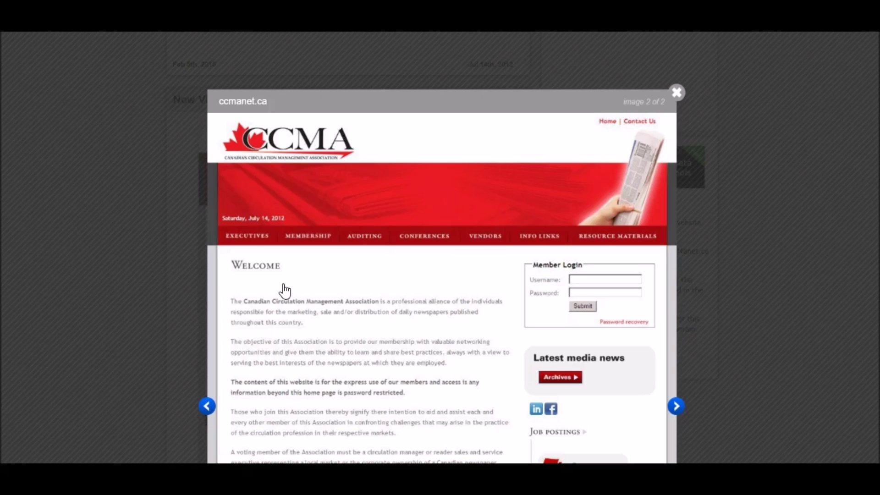
{"action": "left_click", "coordinate": [273, 282]}
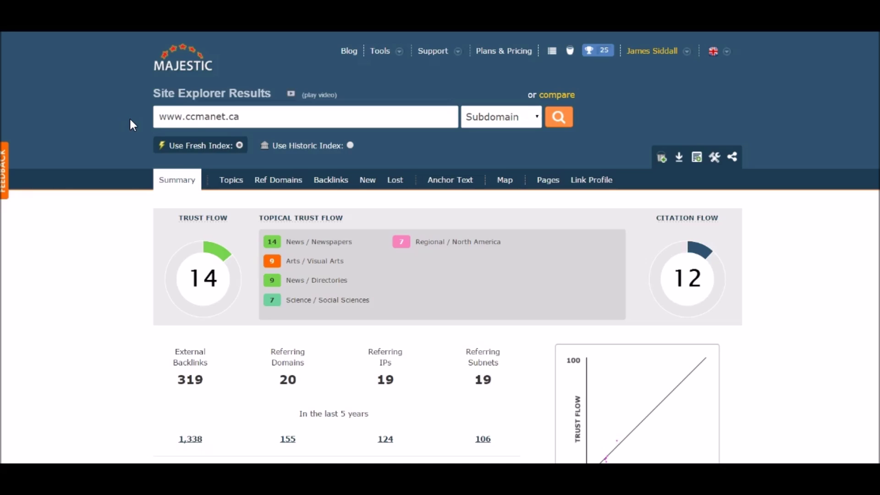
{"action": "left_click", "coordinate": [536, 125]}
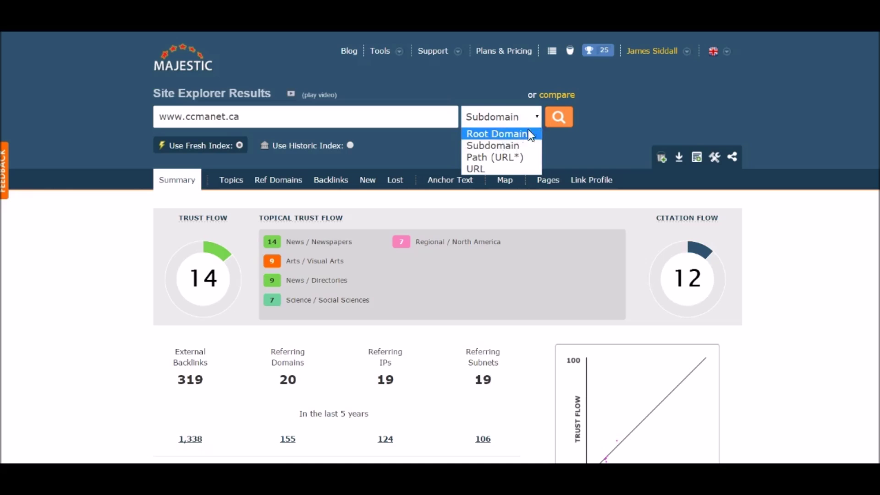
{"action": "left_click", "coordinate": [521, 145]}
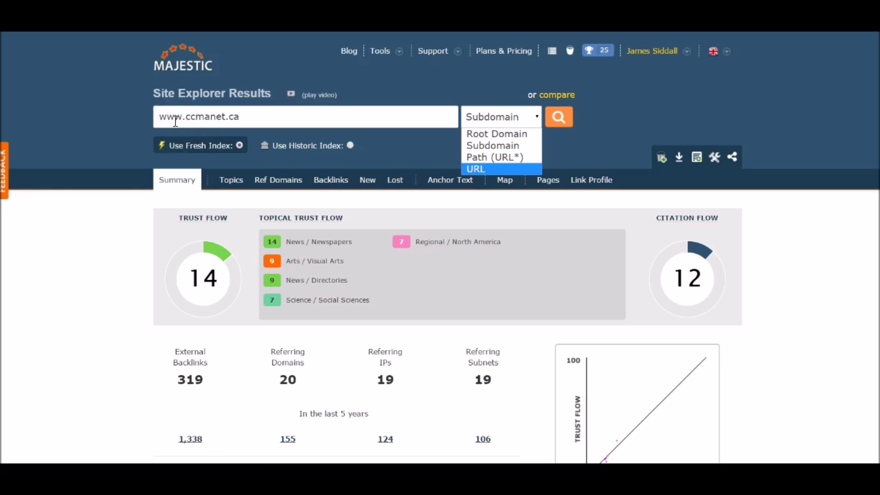
{"action": "left_click", "coordinate": [120, 180]}
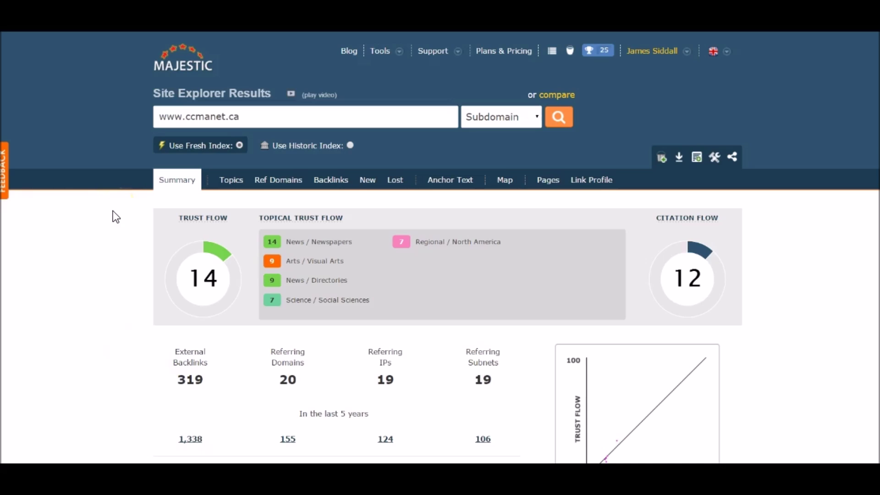
- Inspect the anchor text pie, led by 'canadian circulation management association' at 25%
{"action": "scroll", "coordinate": [798, 326], "scroll_direction": "down", "scroll_amount": 14}
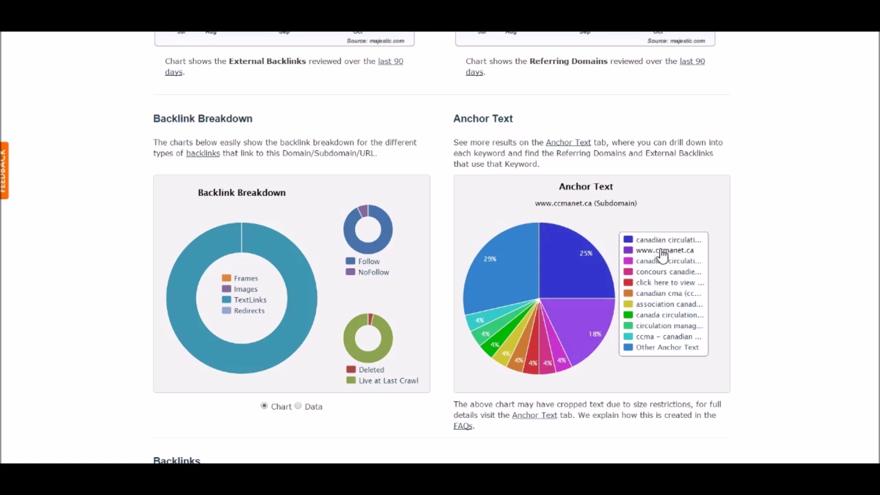
{"action": "left_click", "coordinate": [667, 346]}
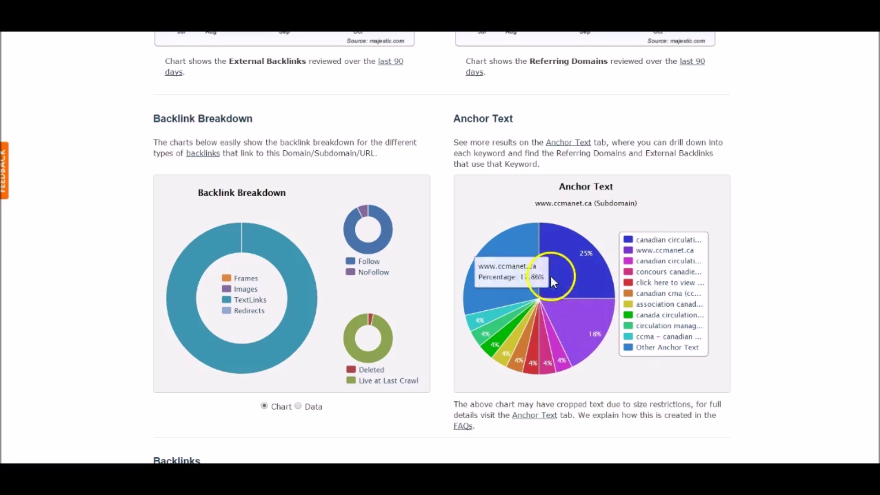
{"action": "mouse_move", "coordinate": [545, 274]}
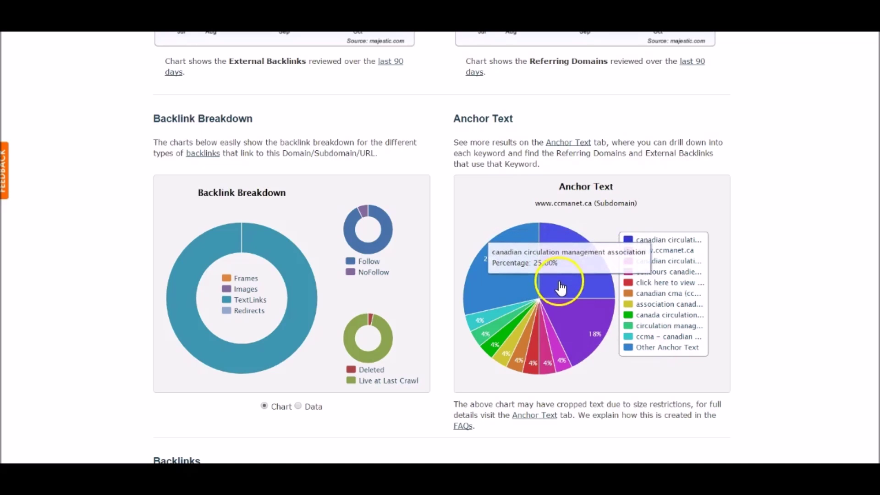
{"action": "mouse_move", "coordinate": [577, 310]}
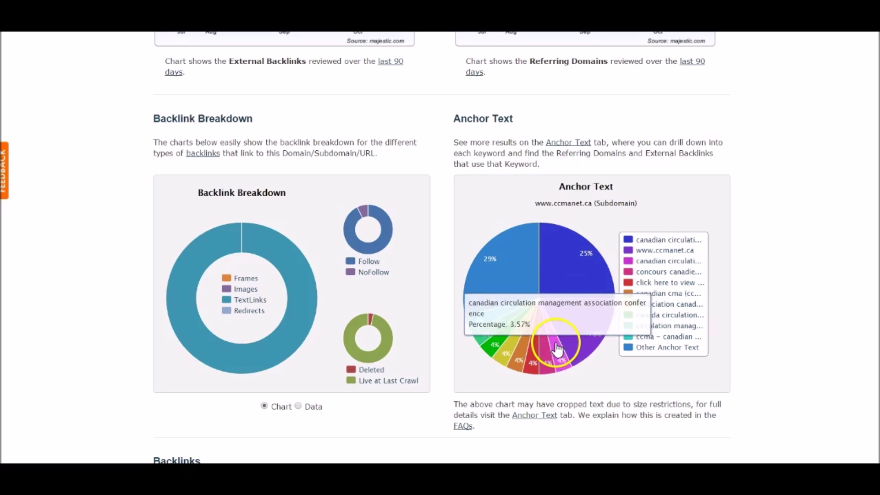
{"action": "mouse_move", "coordinate": [547, 352]}
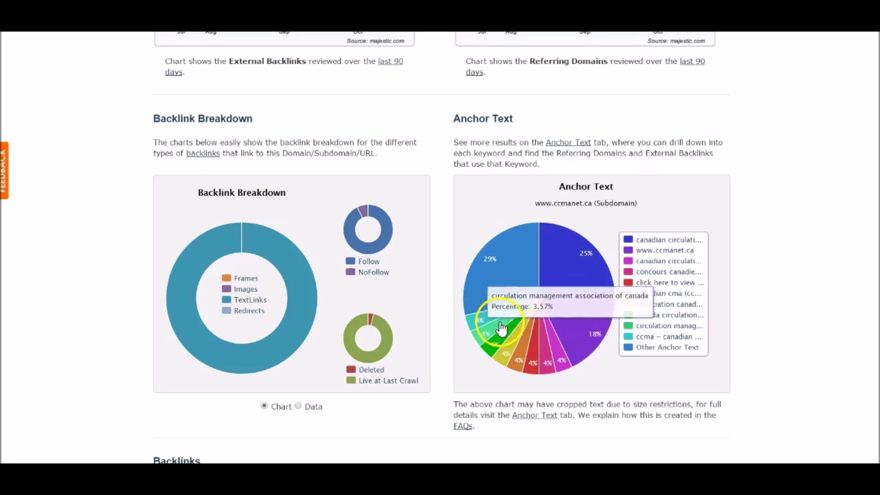
{"action": "mouse_move", "coordinate": [480, 293]}
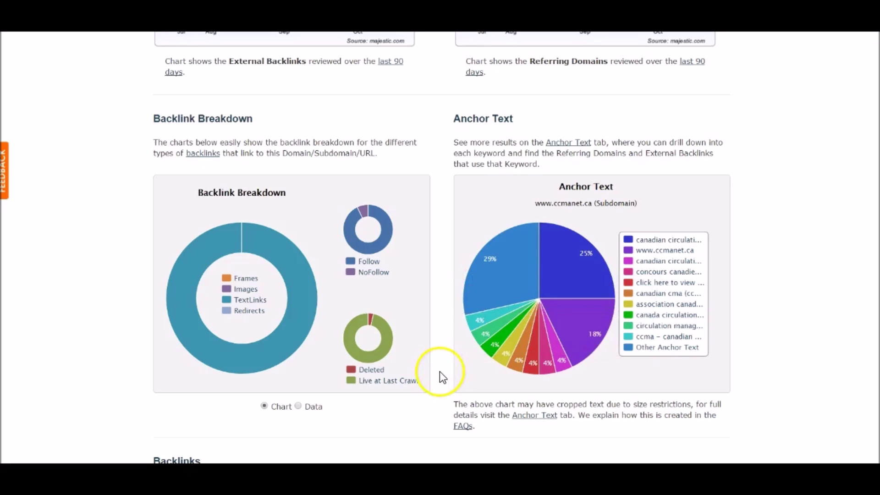
- Scroll down to the Backlinks table headed by the newspaperscanada.ca link
{"action": "key", "text": "ctrl+f"}
{"action": "scroll", "coordinate": [441, 384], "scroll_direction": "down", "scroll_amount": 1}
{"action": "scroll", "coordinate": [440, 381], "scroll_direction": "down", "scroll_amount": 2}
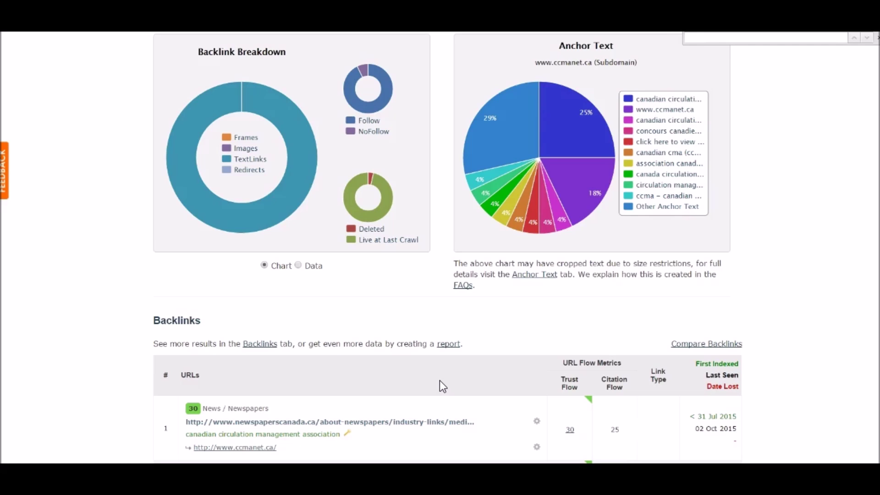
- Copy row 1's anchor text 'canadian circulation management association' from the newspaperscanada.ca backlink
{"action": "scroll", "coordinate": [439, 385], "scroll_direction": "down", "scroll_amount": 1}
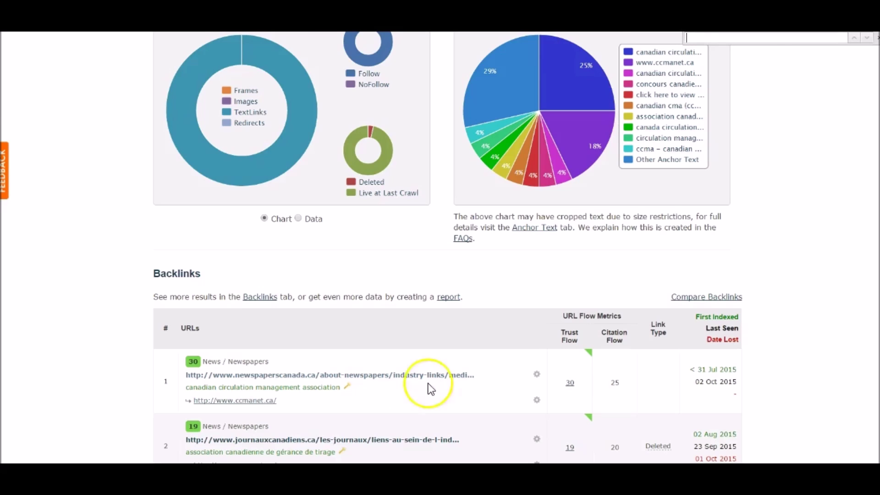
{"action": "scroll", "coordinate": [306, 407], "scroll_direction": "down", "scroll_amount": 1}
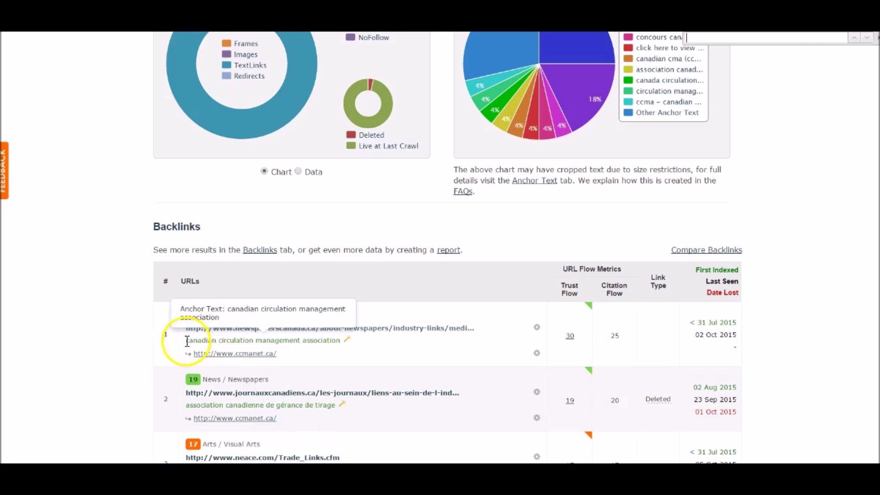
{"action": "left_click_drag", "start_coordinate": [186, 340], "coordinate": [332, 342]}
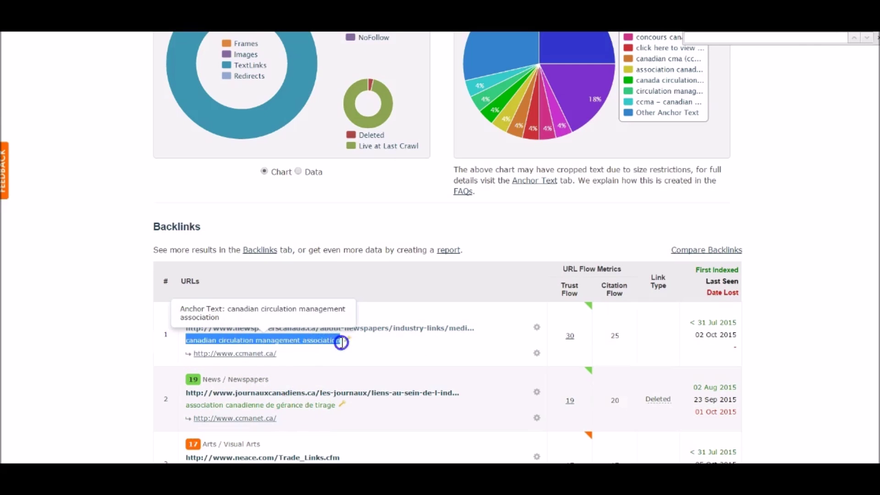
{"action": "right_click", "coordinate": [334, 343]}
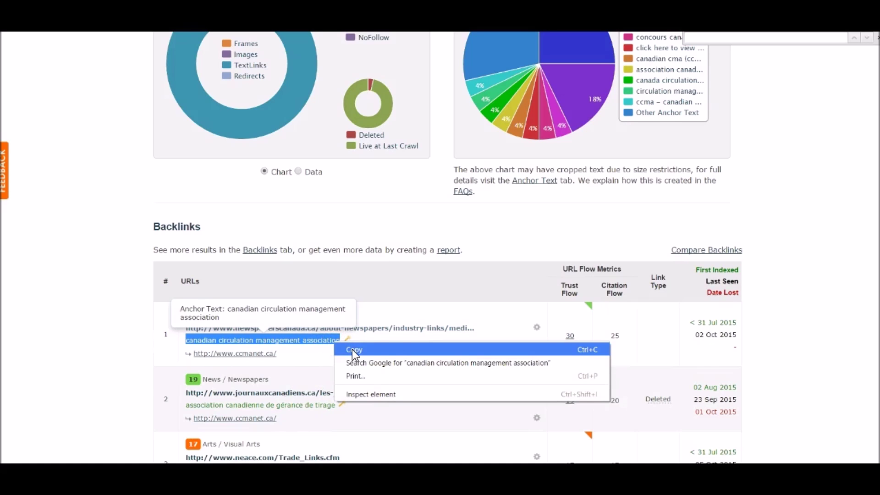
{"action": "left_click", "coordinate": [352, 349]}
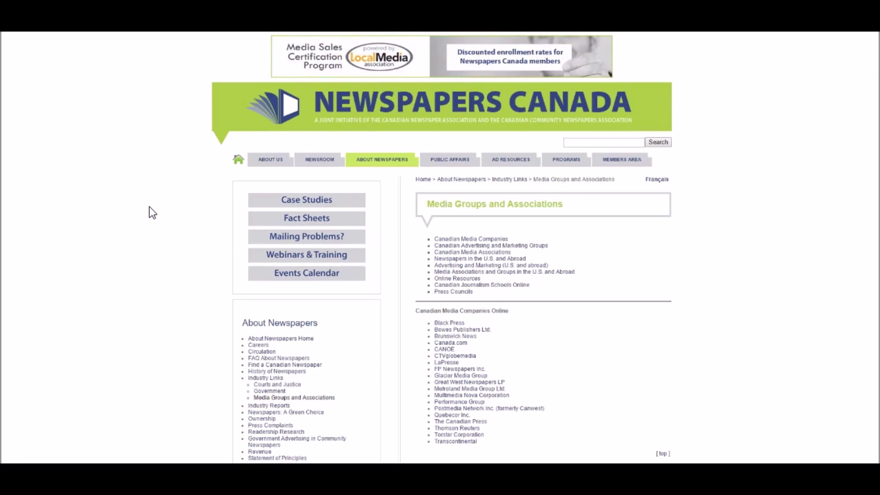
- Find the 'canadian circulation management association' link on the Newspapers Canada Media Groups page
{"action": "left_click", "coordinate": [182, 213]}
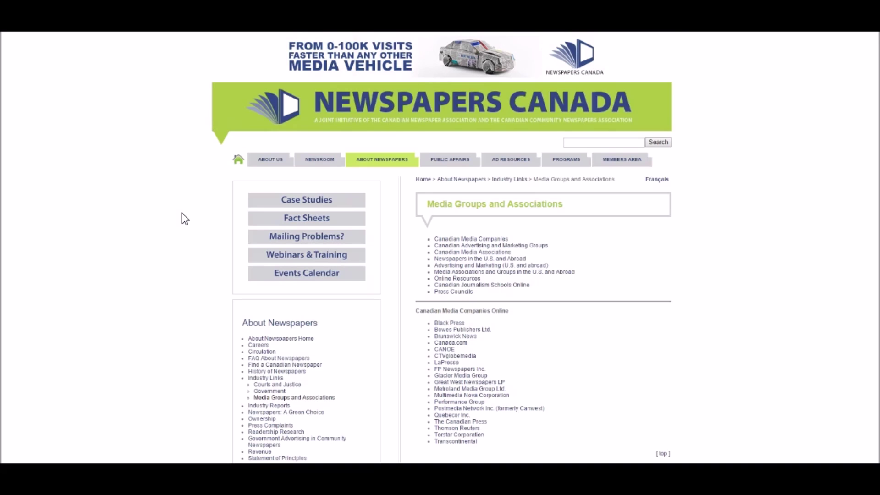
{"action": "key", "text": "ctrl+f"}
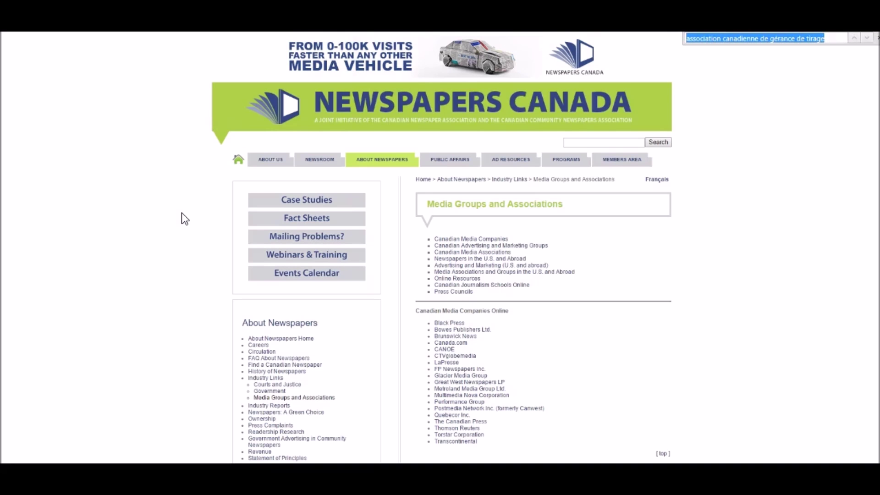
{"action": "key", "text": "ctrl+v"}
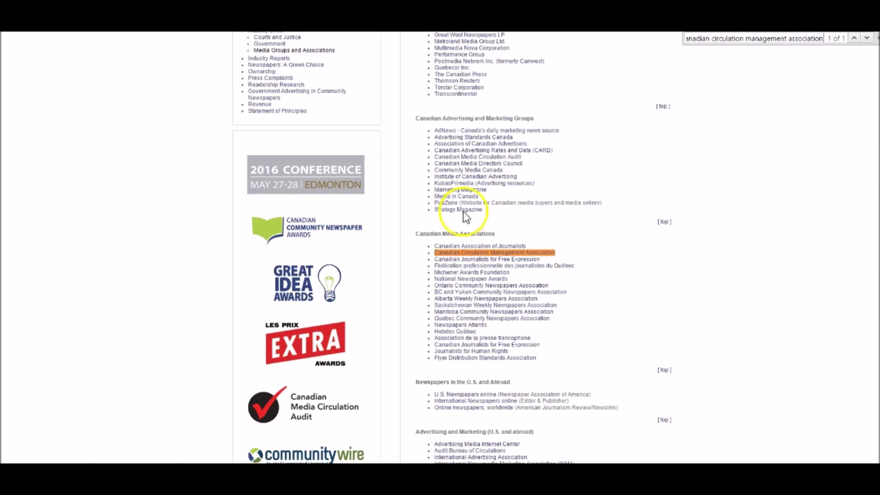
{"action": "key", "text": "Escape"}
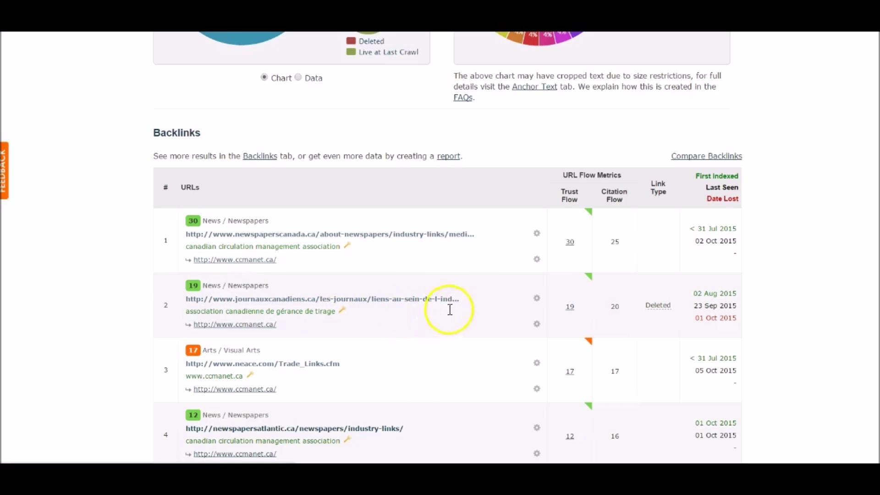
- Copy row 2's anchor text and open its journauxcanadiens.ca source page
{"action": "left_click", "coordinate": [187, 313]}
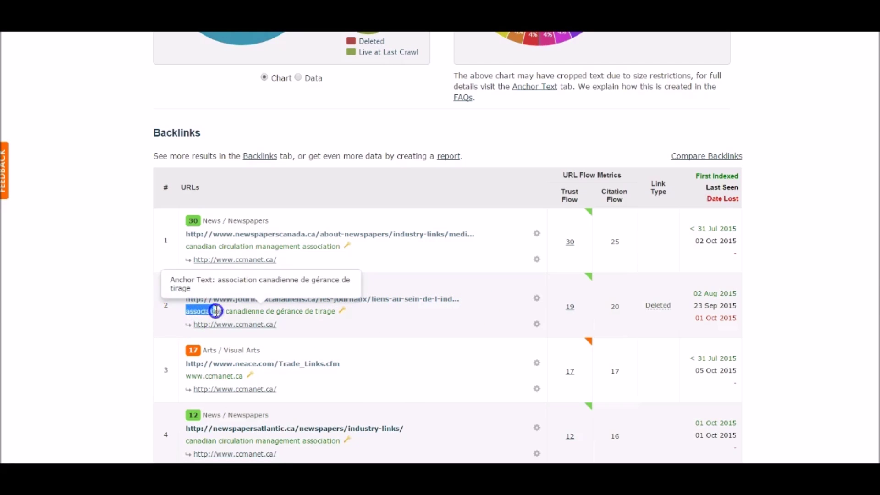
{"action": "left_click_drag", "start_coordinate": [215, 311], "coordinate": [336, 313]}
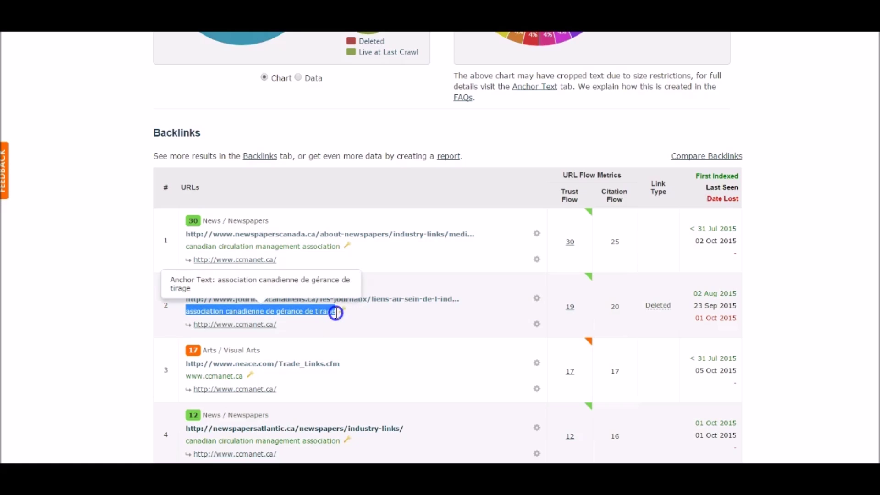
{"action": "right_click", "coordinate": [334, 313]}
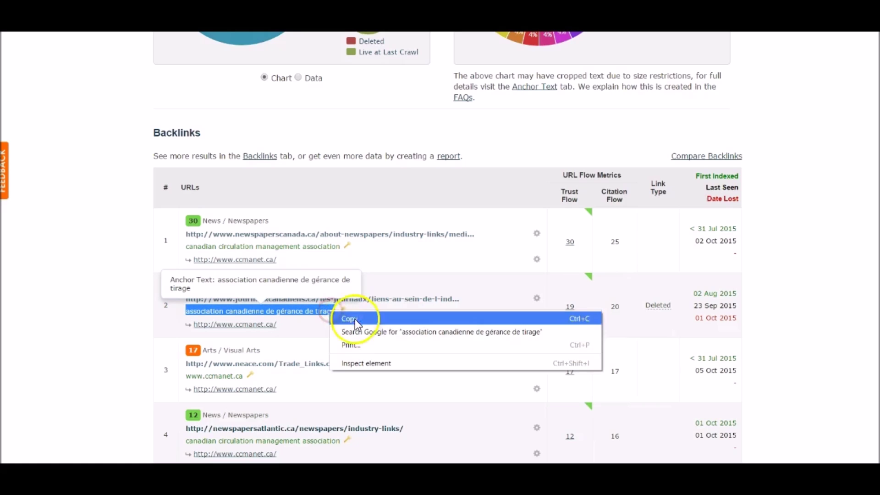
{"action": "left_click", "coordinate": [355, 319]}
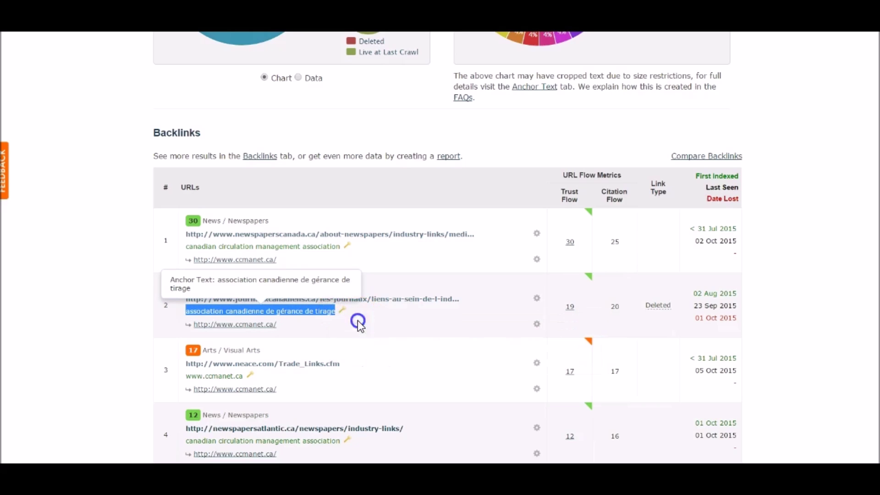
{"action": "left_click", "coordinate": [408, 301]}
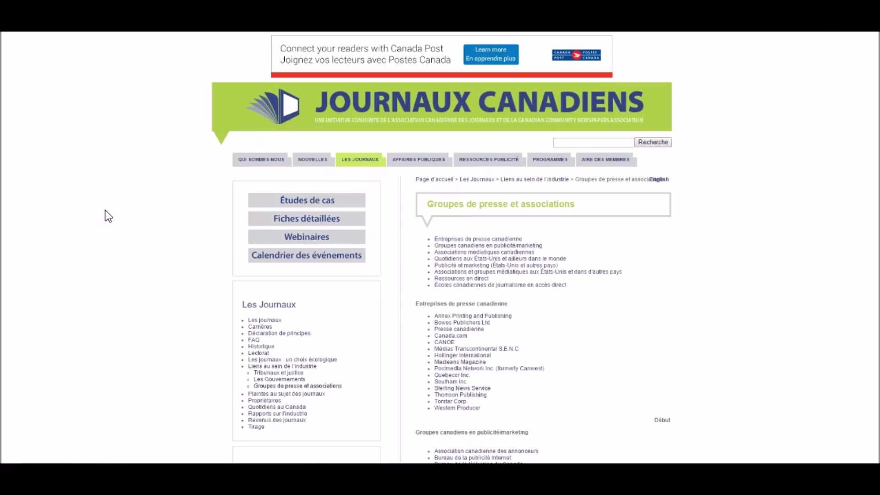
- Search the Journaux Canadiens page for 'association canadienne de gérance de tirage' and confirm it's listed
{"action": "key", "text": "ctrl+f"}
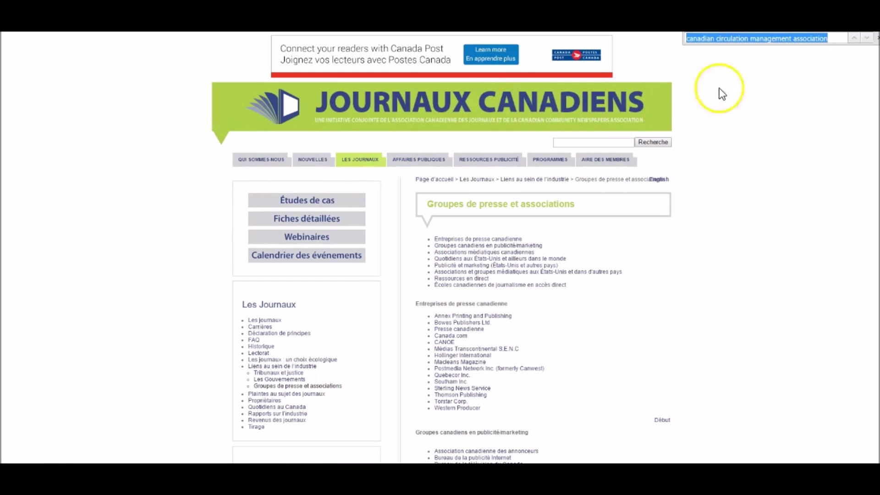
{"action": "key", "text": "BackSpace"}
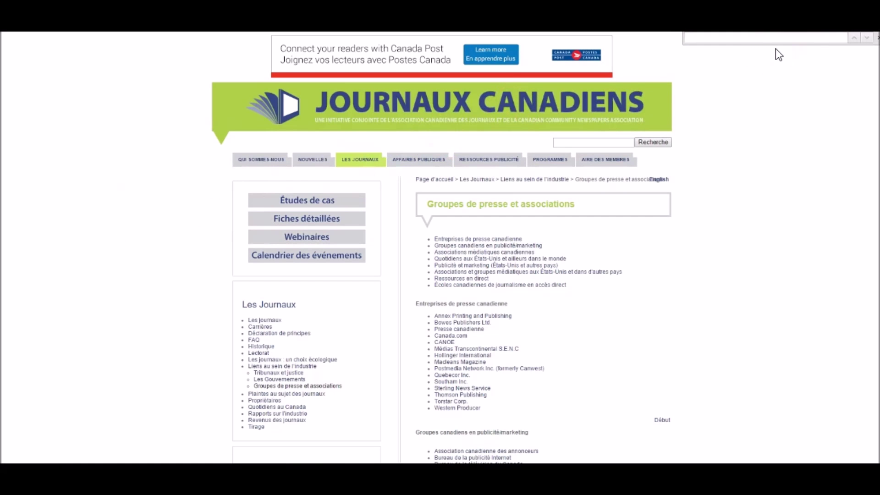
{"action": "key", "text": "ctrl+v"}
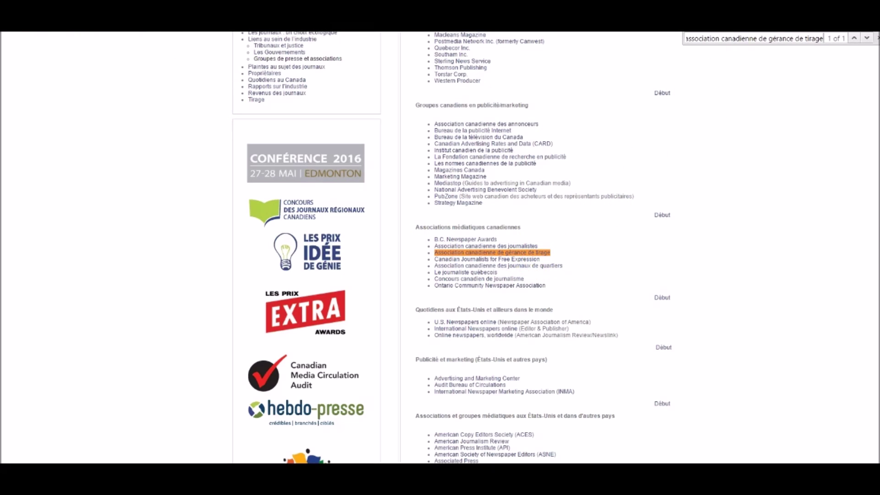
{"action": "key", "text": "Escape"}
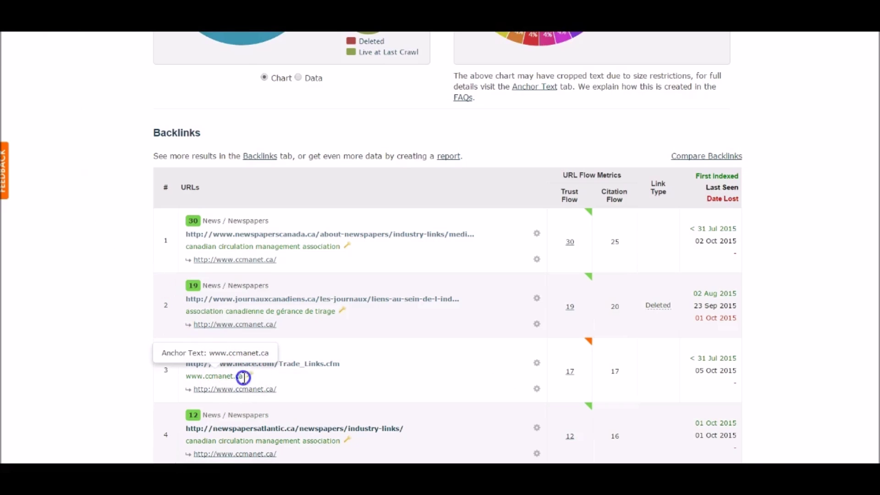
{"action": "left_click_drag", "start_coordinate": [243, 377], "coordinate": [193, 380]}
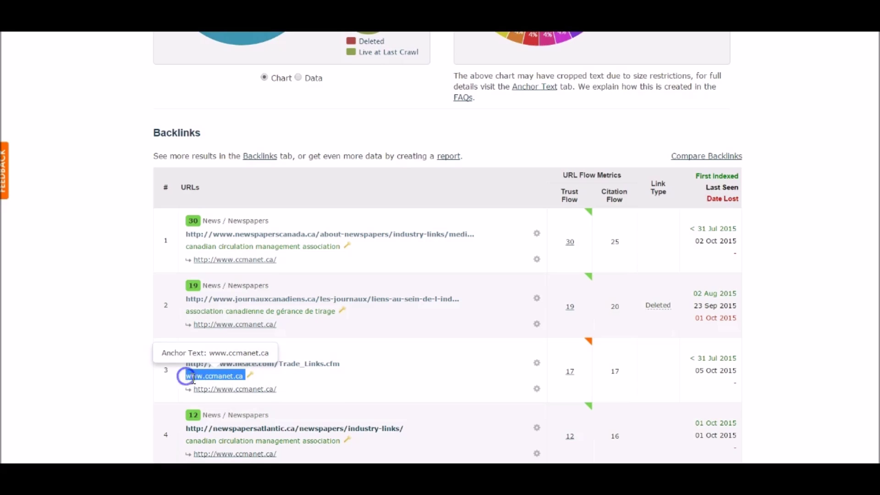
{"action": "right_click", "coordinate": [193, 379]}
{"action": "left_click", "coordinate": [211, 386]}
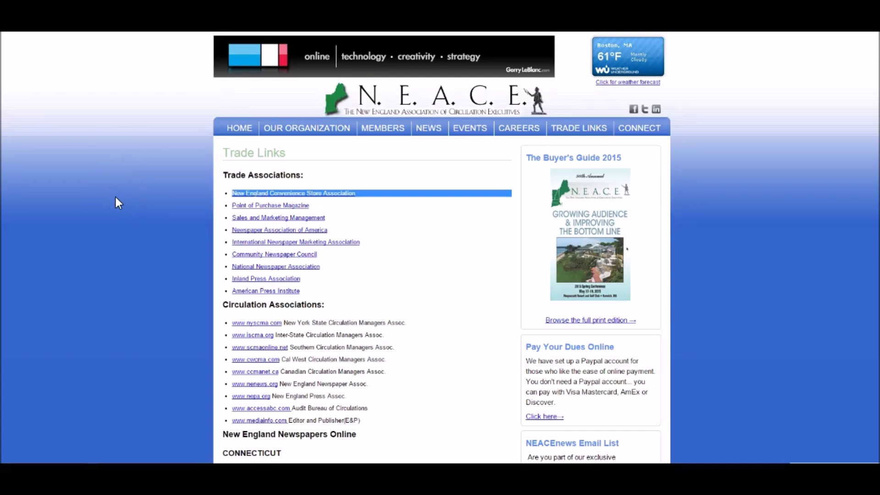
{"action": "key", "text": "ctrl+f"}
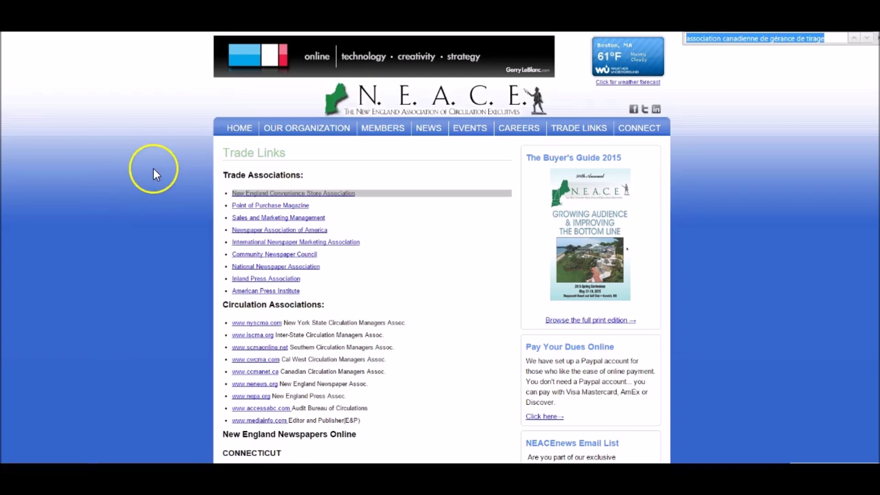
{"action": "key", "text": "BackSpace"}
{"action": "key", "text": "ctrl+v"}
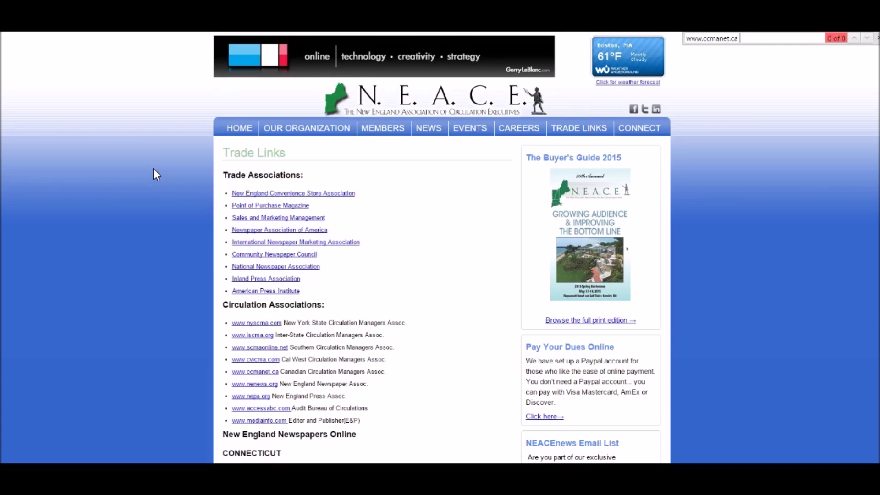
{"action": "scroll", "coordinate": [466, 315], "scroll_direction": "down", "scroll_amount": 3}
{"action": "scroll", "coordinate": [466, 315], "scroll_direction": "down", "scroll_amount": 6}
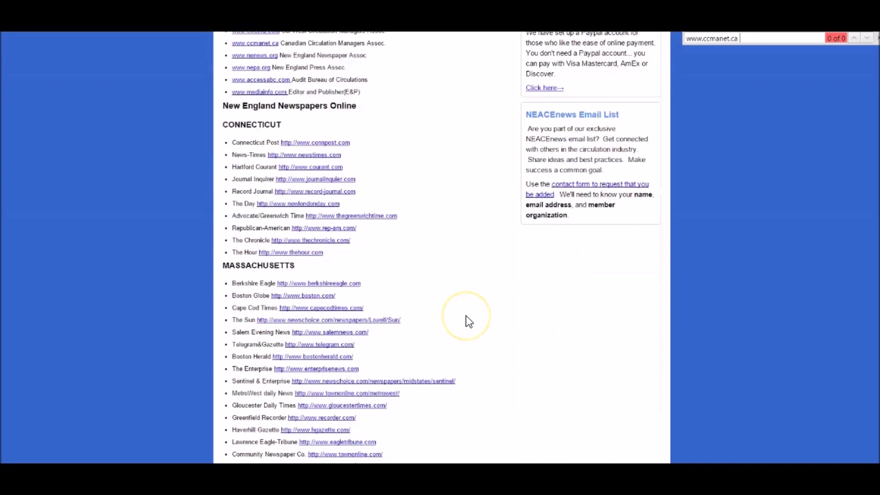
{"action": "scroll", "coordinate": [466, 315], "scroll_direction": "up", "scroll_amount": 9}
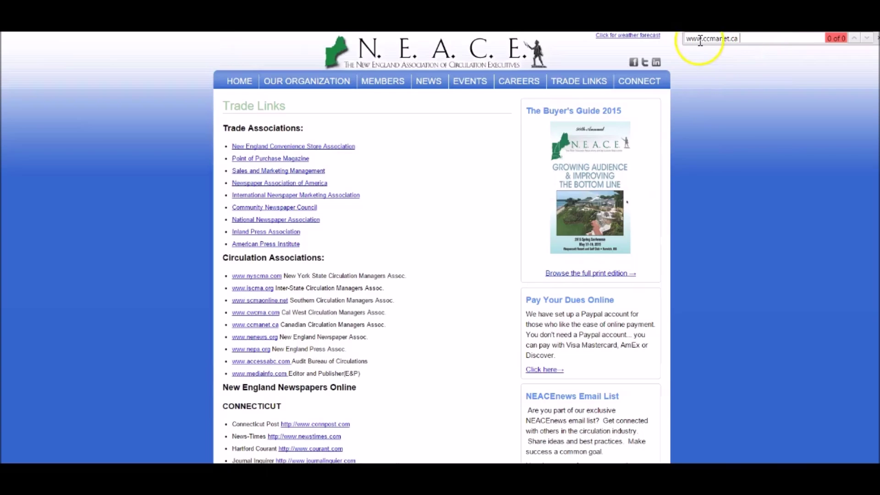
{"action": "left_click_drag", "start_coordinate": [703, 38], "coordinate": [675, 39]}
{"action": "key", "text": "BackSpace"}
{"action": "left_click_drag", "start_coordinate": [683, 45], "coordinate": [679, 95]}
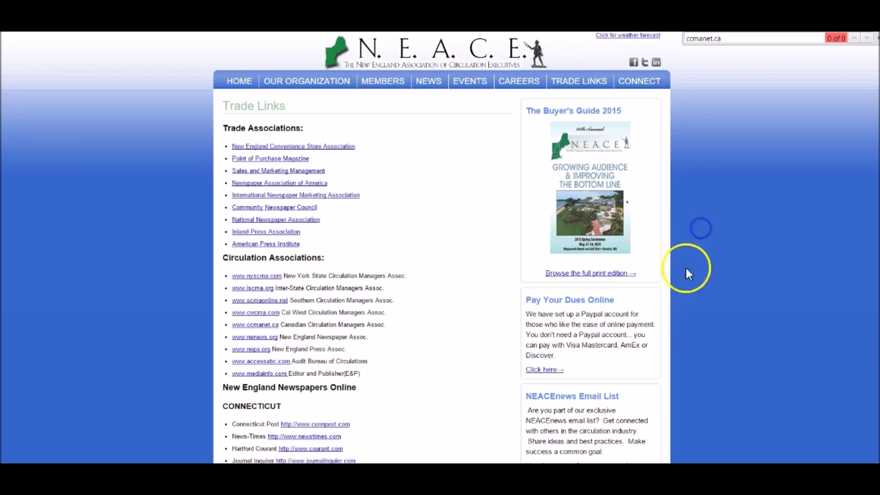
{"action": "scroll", "coordinate": [323, 354], "scroll_direction": "down", "scroll_amount": 2}
{"action": "scroll", "coordinate": [322, 355], "scroll_direction": "down", "scroll_amount": 14}
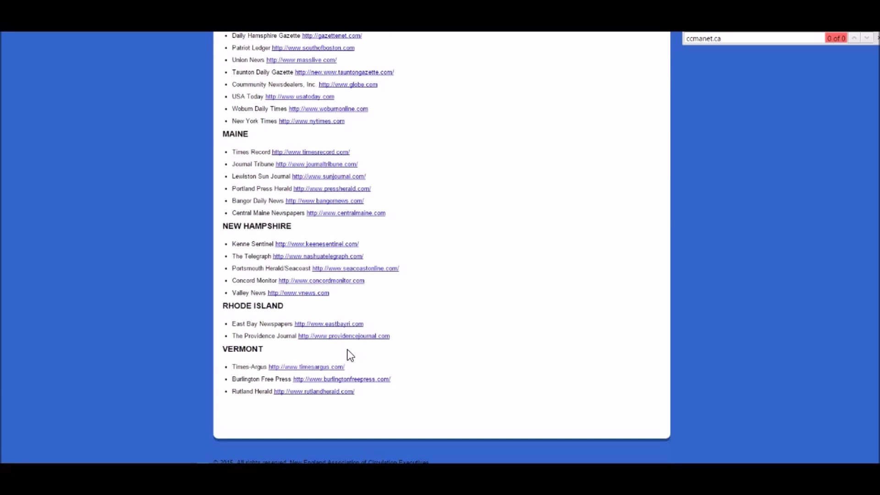
{"action": "scroll", "coordinate": [350, 355], "scroll_direction": "up", "scroll_amount": 15}
{"action": "scroll", "coordinate": [353, 348], "scroll_direction": "up", "scroll_amount": 3}
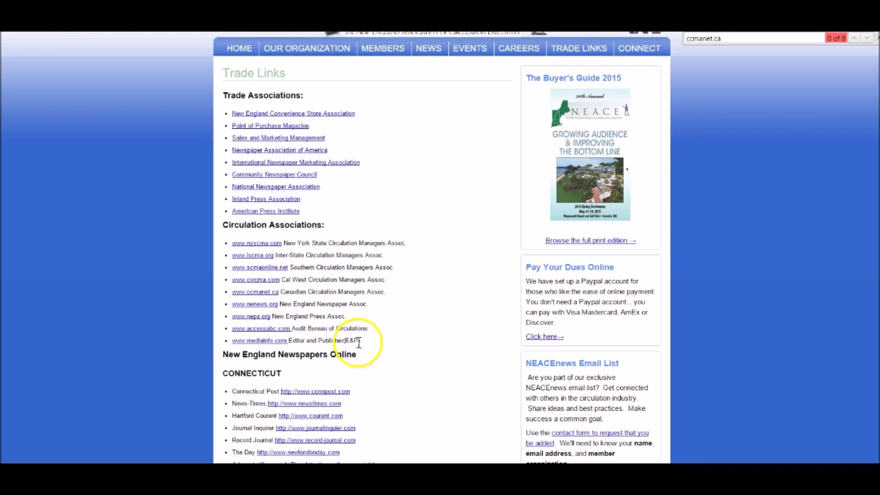
{"action": "scroll", "coordinate": [395, 188], "scroll_direction": "up", "scroll_amount": 2}
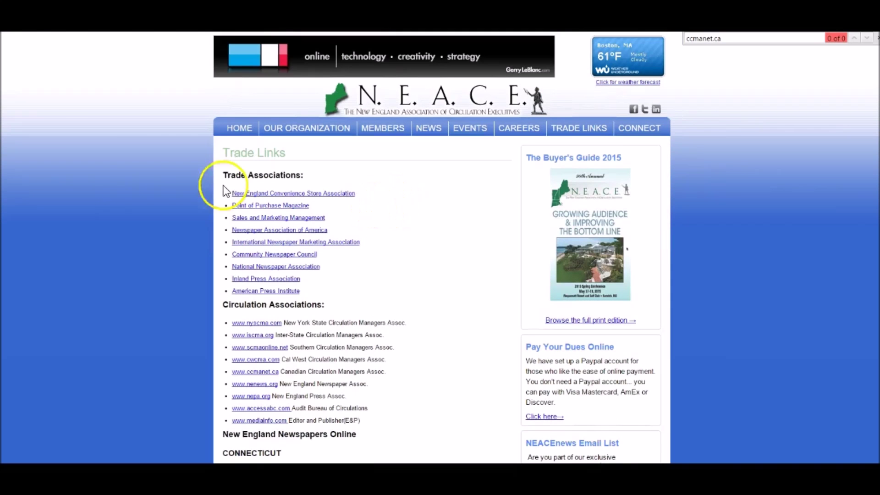
{"action": "key", "text": "alt+Left"}
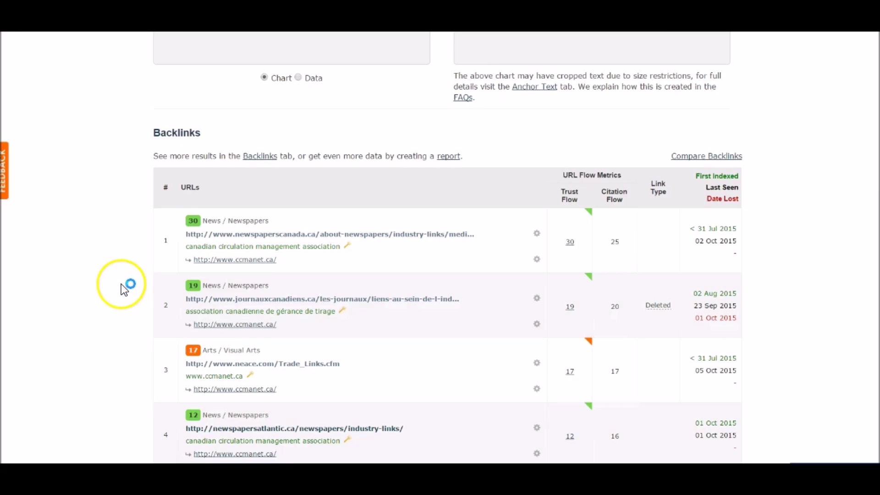
- Copy row 5's 'canada circulation association' anchor text and open the midwestcirculation.com Q&A page
{"action": "scroll", "coordinate": [120, 285], "scroll_direction": "down", "scroll_amount": 2}
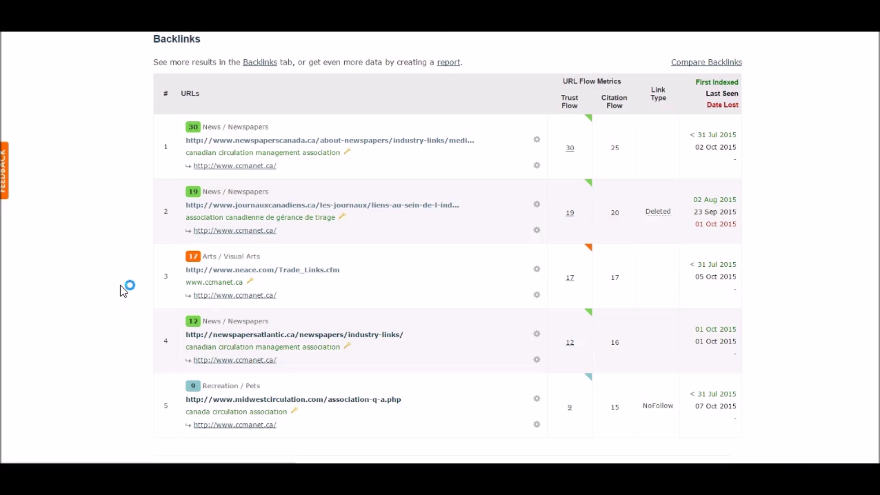
{"action": "scroll", "coordinate": [121, 285], "scroll_direction": "down", "scroll_amount": 1}
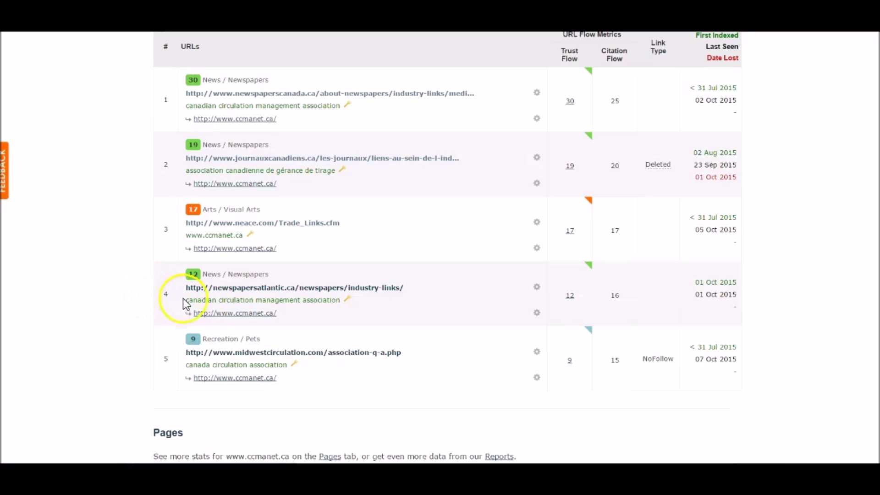
{"action": "scroll", "coordinate": [139, 350], "scroll_direction": "down", "scroll_amount": 1}
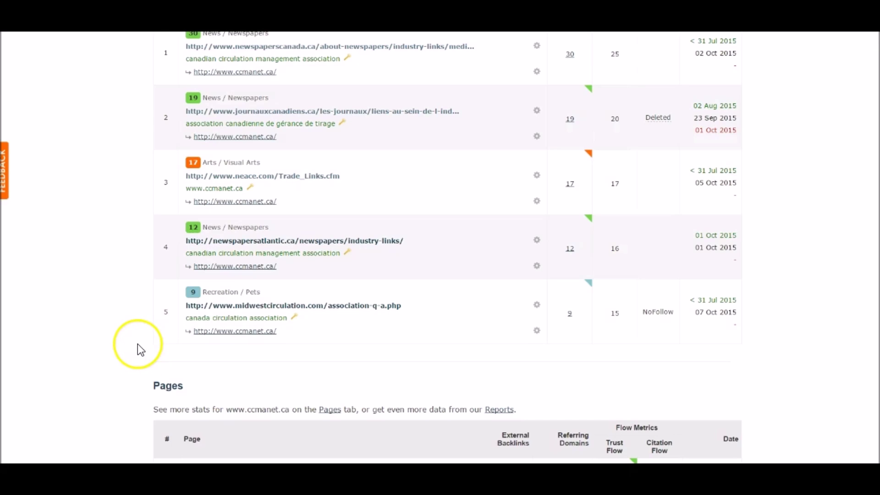
{"action": "left_click_drag", "start_coordinate": [188, 318], "coordinate": [287, 317]}
{"action": "right_click", "coordinate": [284, 318]}
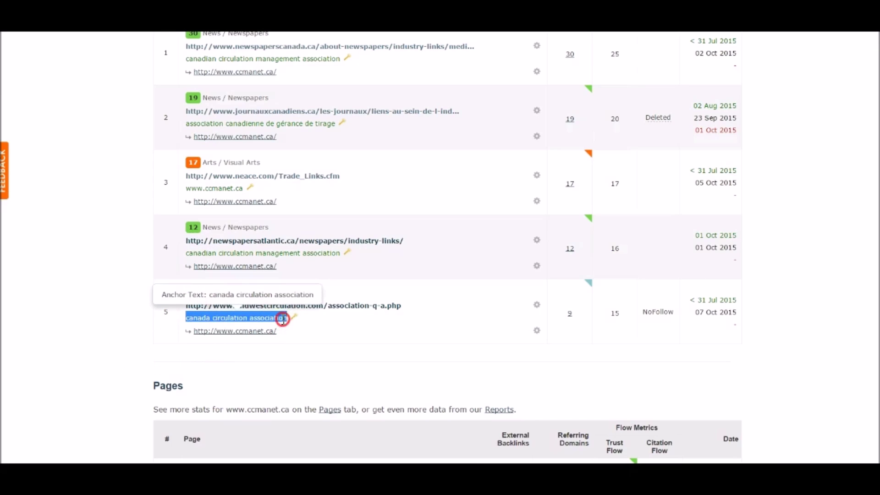
{"action": "left_click", "coordinate": [301, 326]}
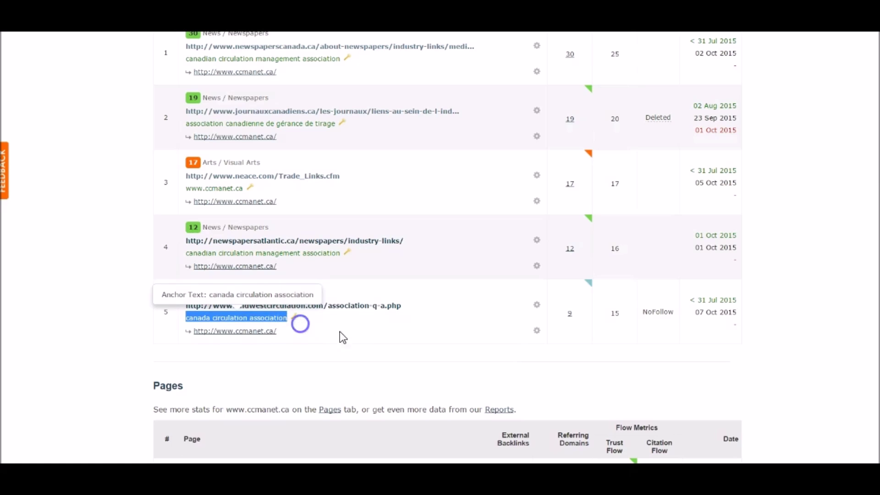
{"action": "left_click", "coordinate": [363, 311]}
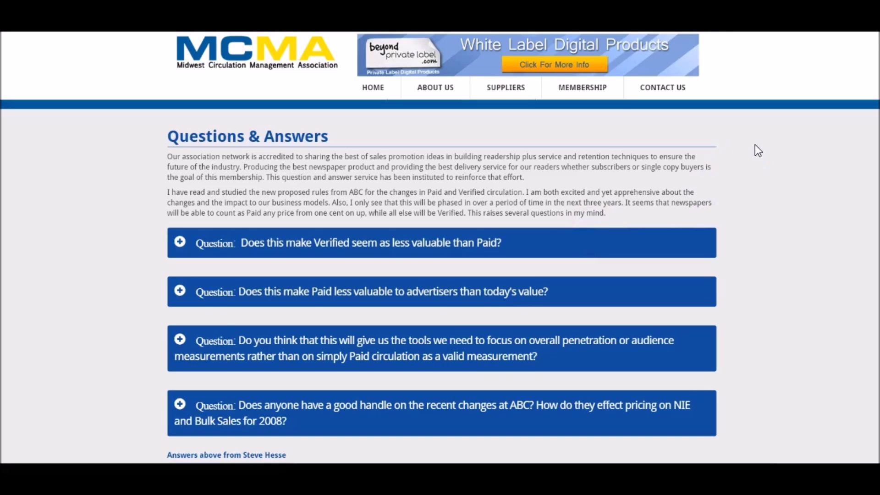
- Search the Q&A page for 'canada circulation association', then close the tab
{"action": "key", "text": "ctrl+f"}
{"action": "type", "text": "canada circulation association"}
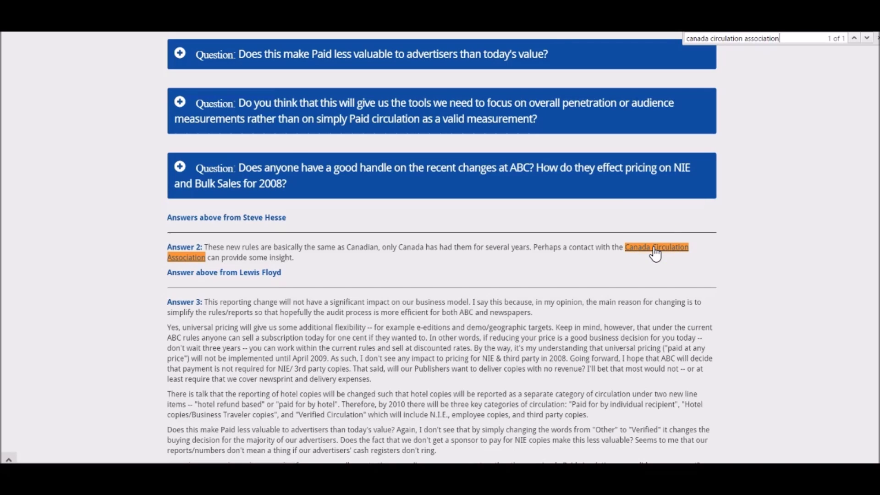
{"action": "key", "text": "Escape"}
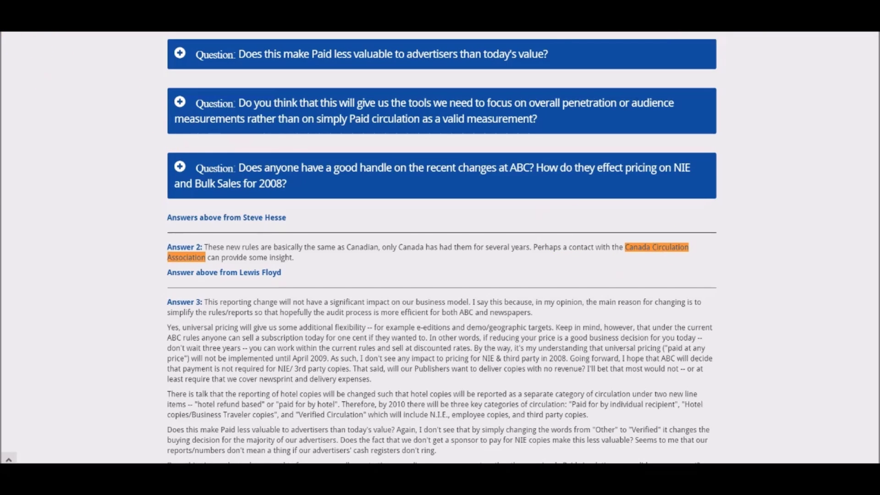
{"action": "key", "text": "ctrl+w"}
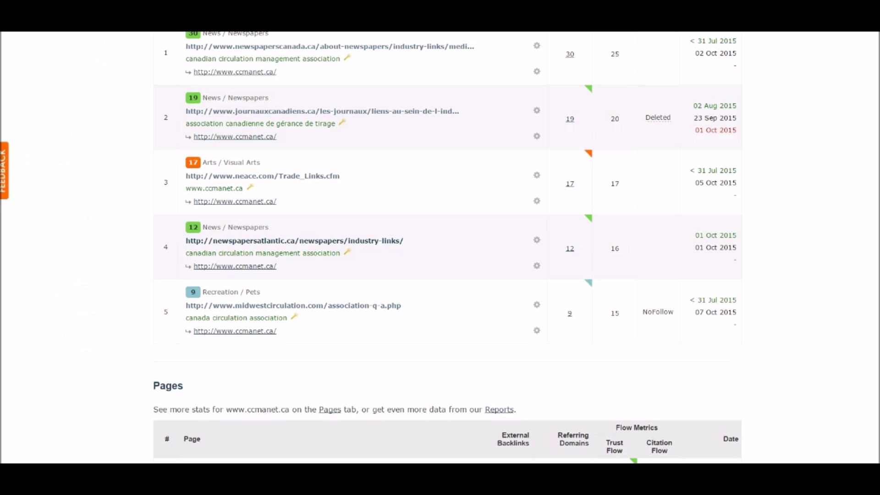
- Open ccmanet.ca (TF 13, CF 12) from the expired domains list to check its $9.99 availability
{"action": "left_click", "coordinate": [103, 295]}
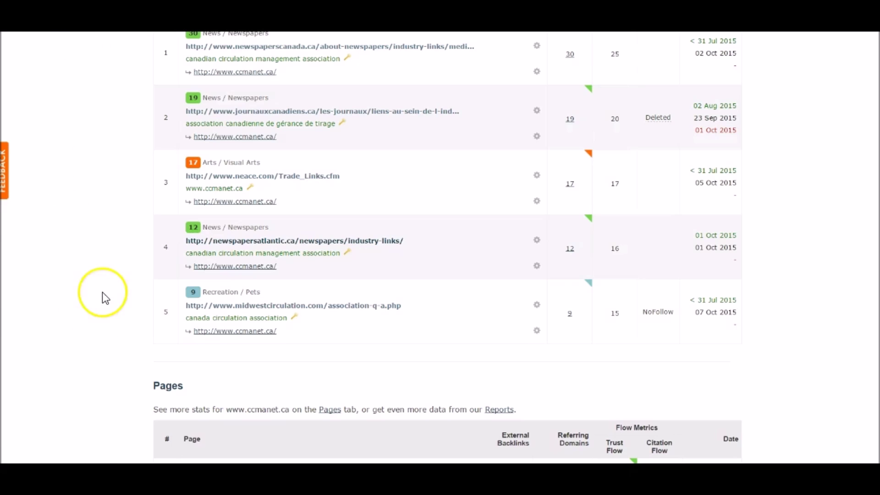
{"action": "left_click", "coordinate": [119, 259]}
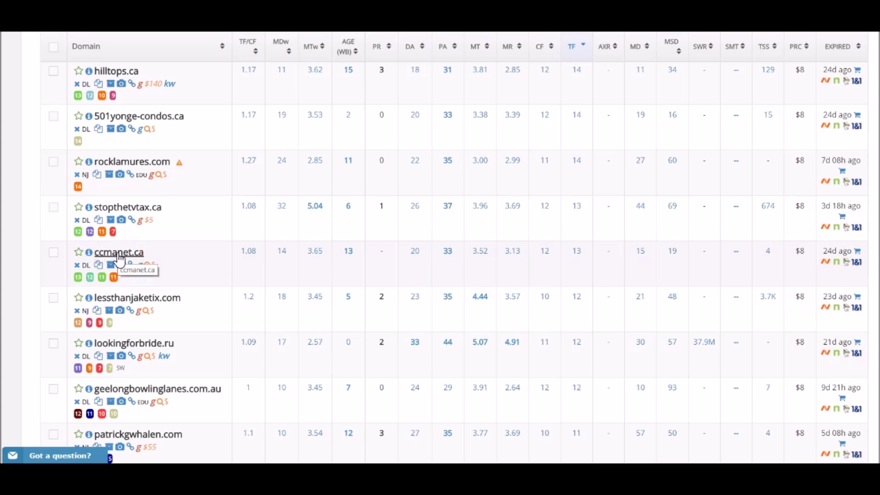